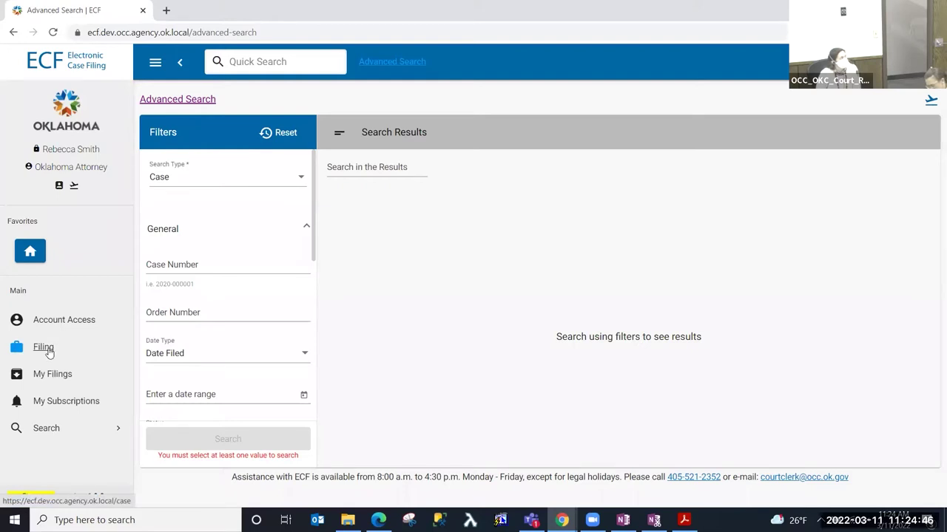
- Go to the Filing area and start filing a new case
left_click(44, 348)
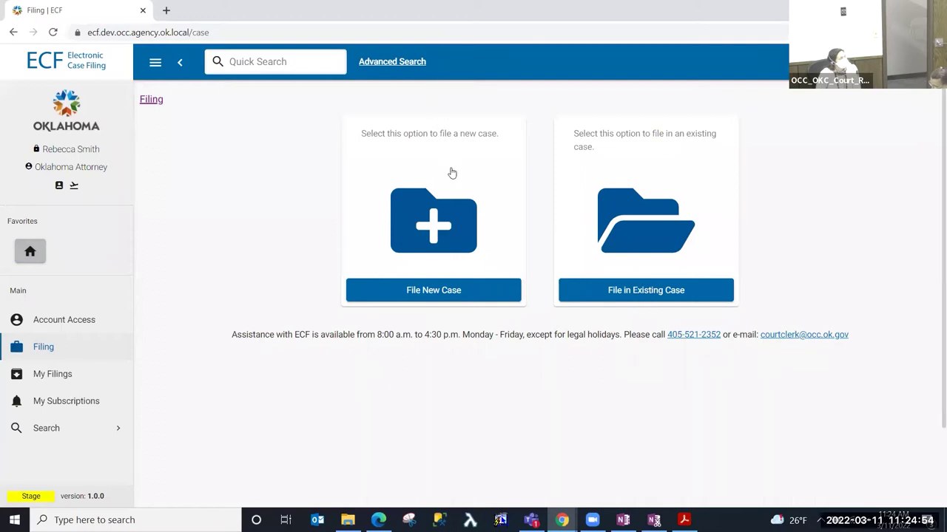
left_click(430, 296)
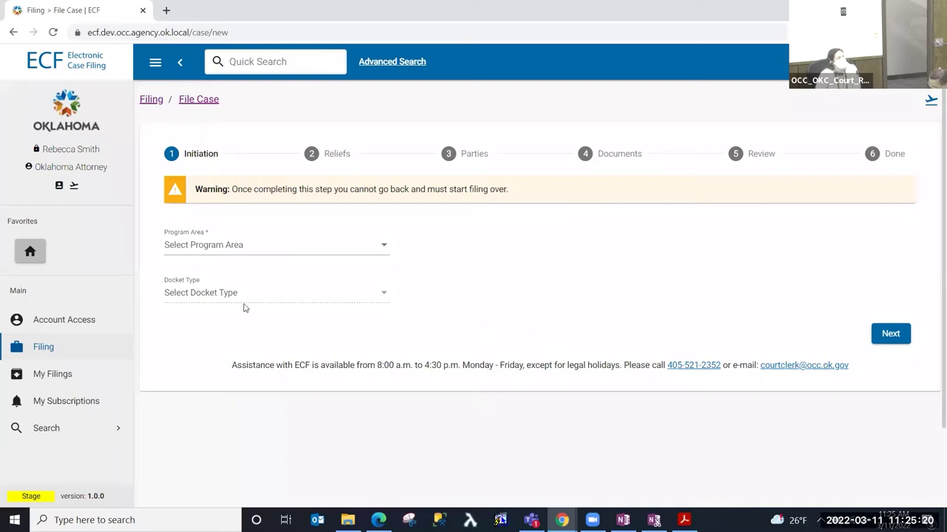
- Initiate the case with Oil & Gas Conservation program area and Conservation Docket (CD) docket type
left_click(222, 248)
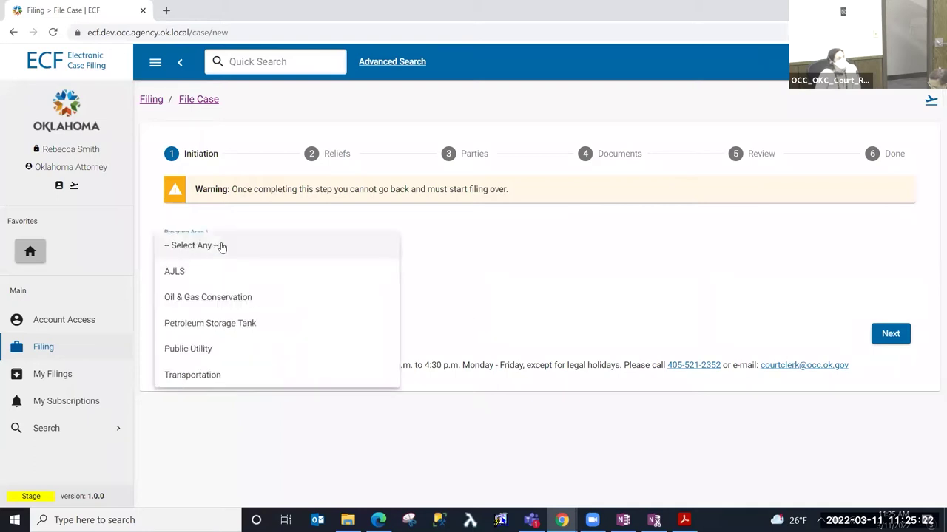
left_click(241, 305)
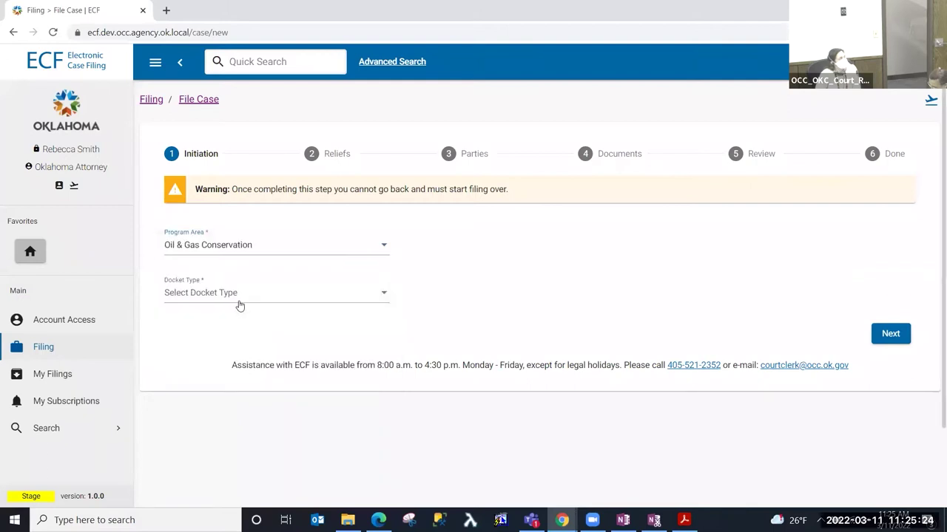
left_click(242, 301)
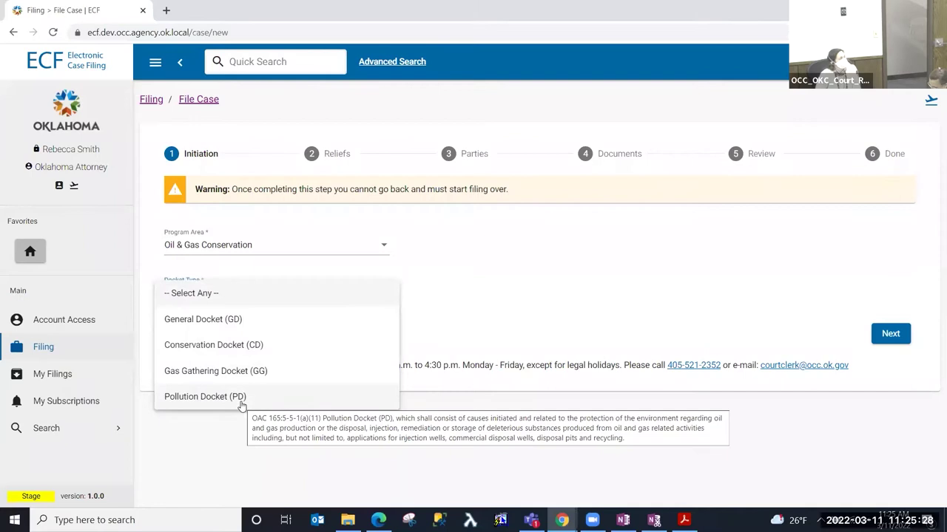
left_click(262, 348)
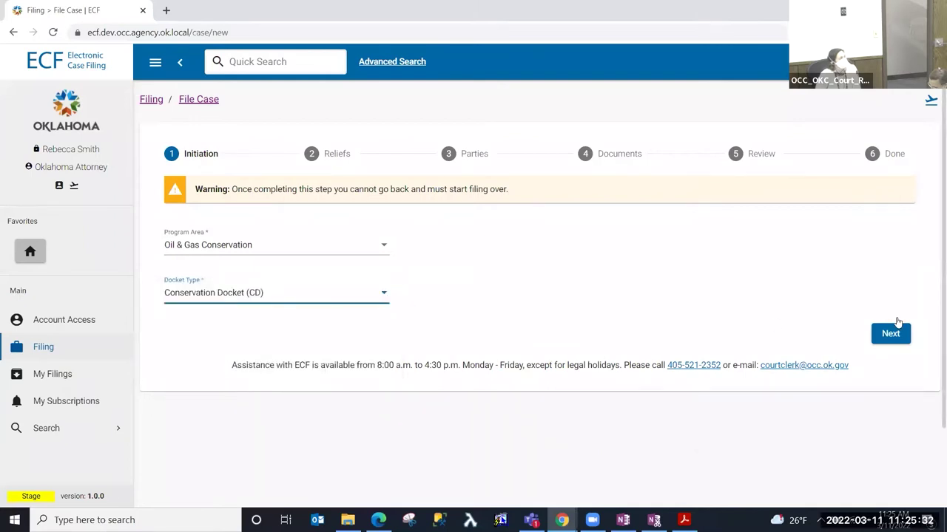
left_click(895, 344)
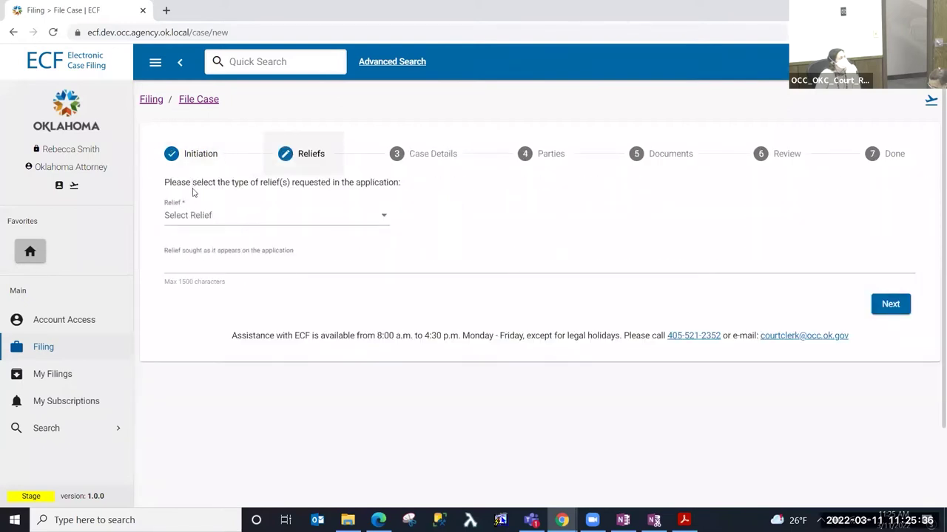
- Choose Multi-unit horizontal well as the relief sought
left_click(198, 215)
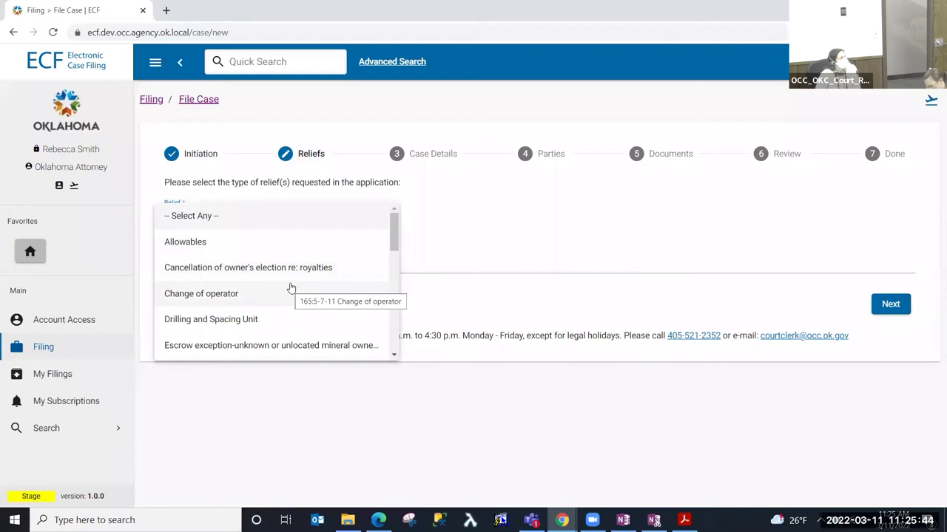
scroll(291, 288, "down", 2)
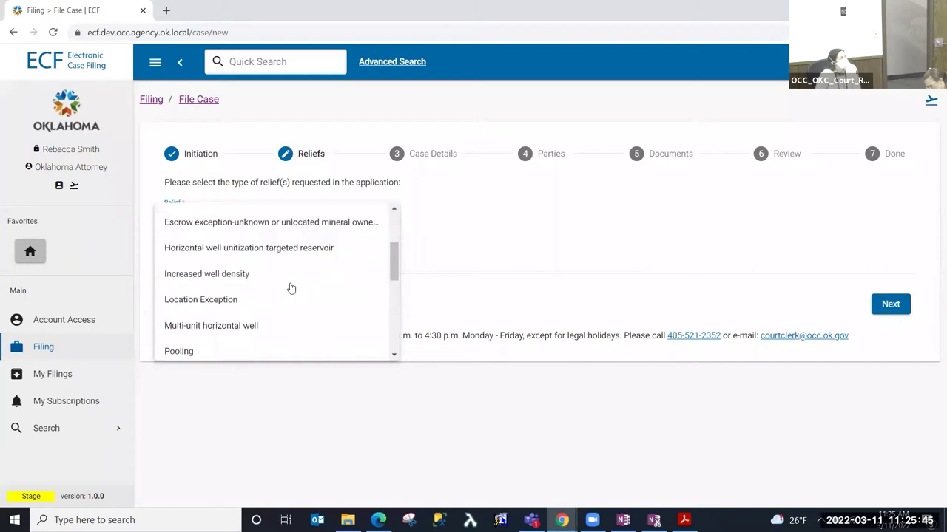
left_click(252, 331)
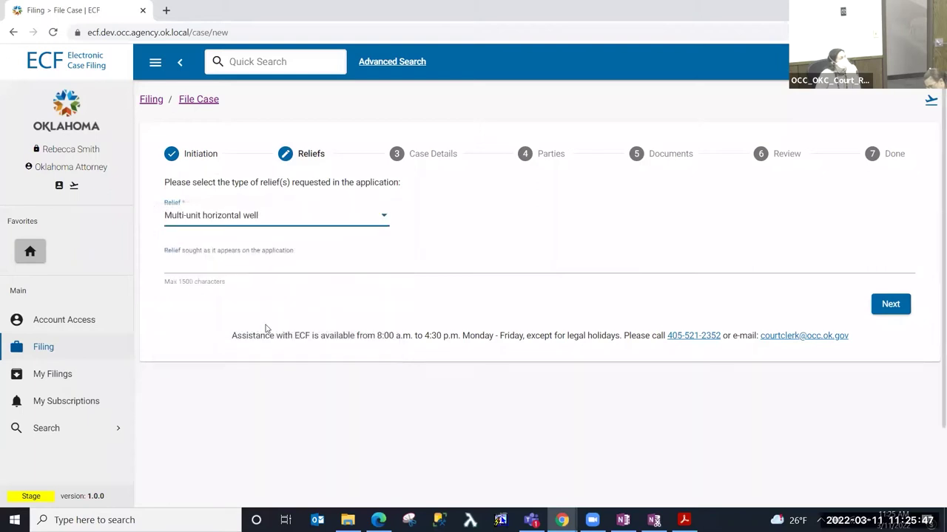
left_click(247, 216)
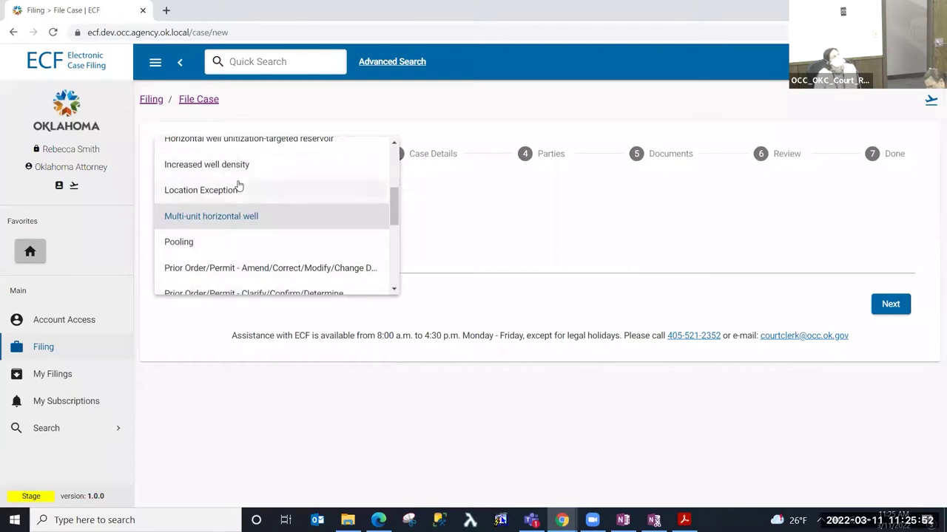
left_click(508, 229)
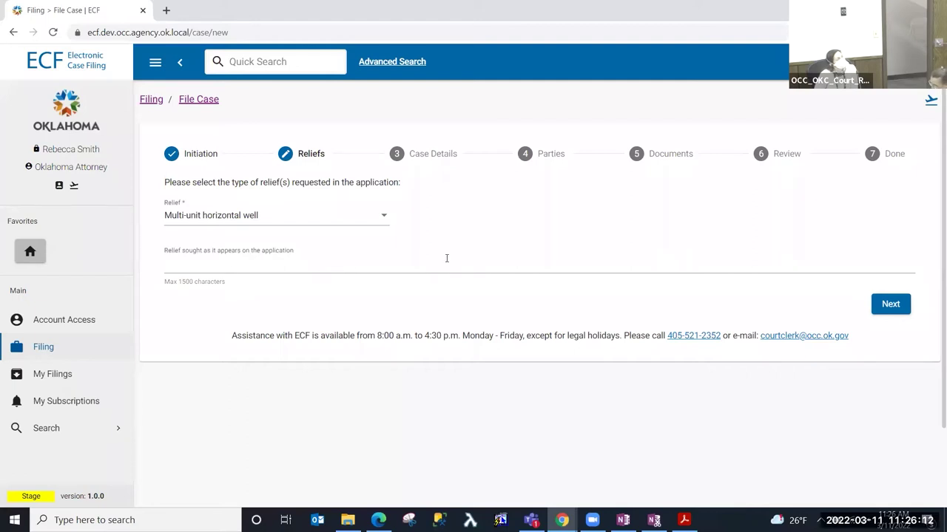
- Keep OKC as hearing venue and No for statewide on Case Details, then continue
left_click(889, 307)
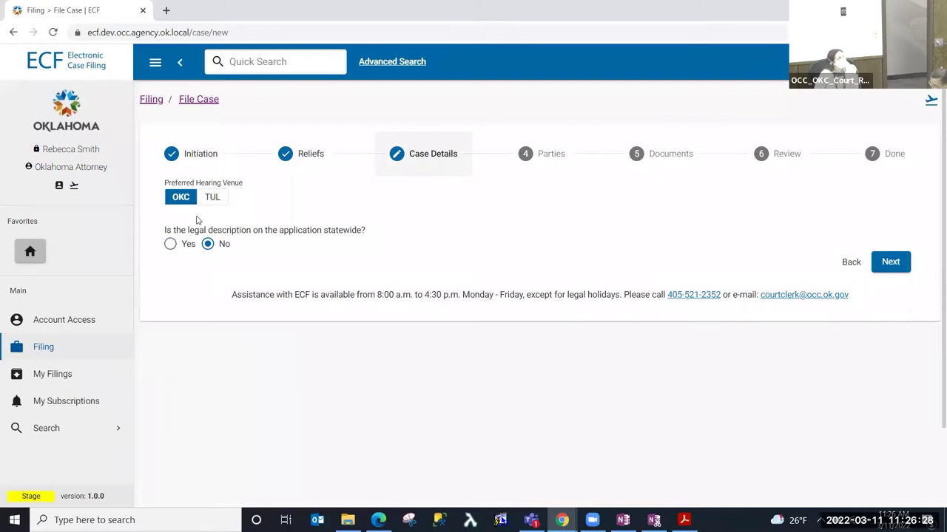
right_click(225, 253)
left_click(189, 275)
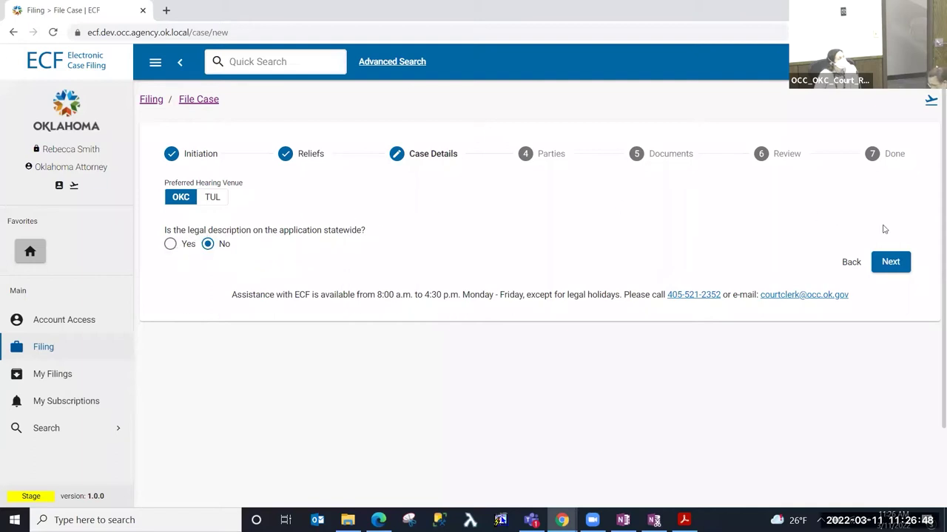
left_click(897, 271)
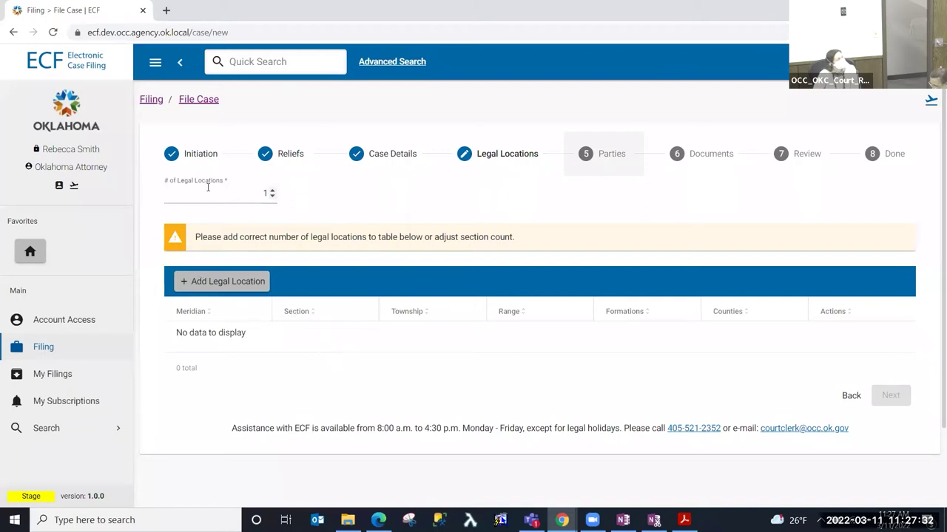
- Change the number of legal locations from 1 to 2
left_click(258, 188)
double_click(264, 193)
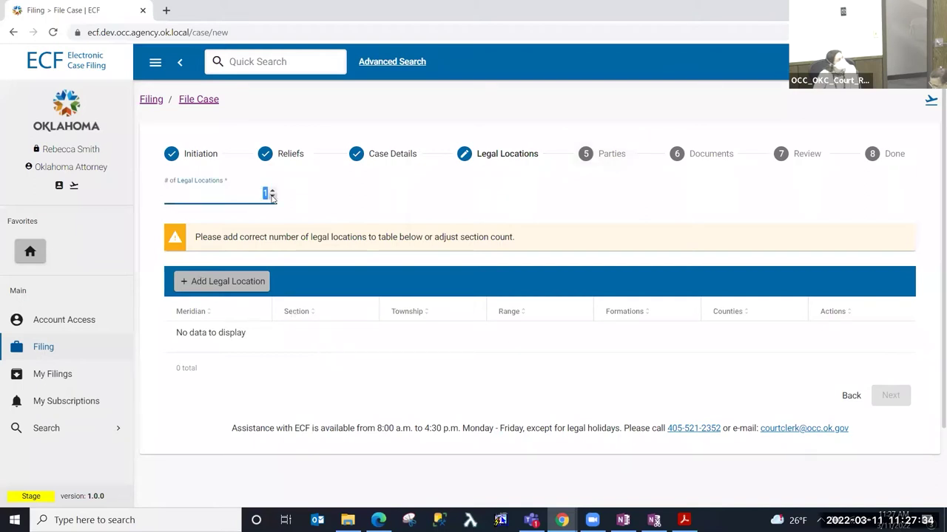
left_click(287, 207)
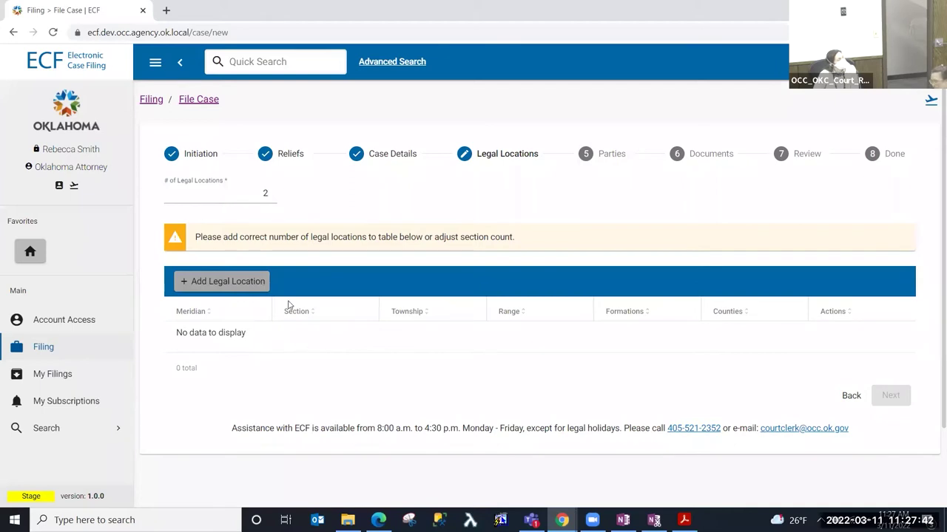
- Add the first legal location with Indian Meridian, Section 3, township 10N, range 17W
left_click(238, 287)
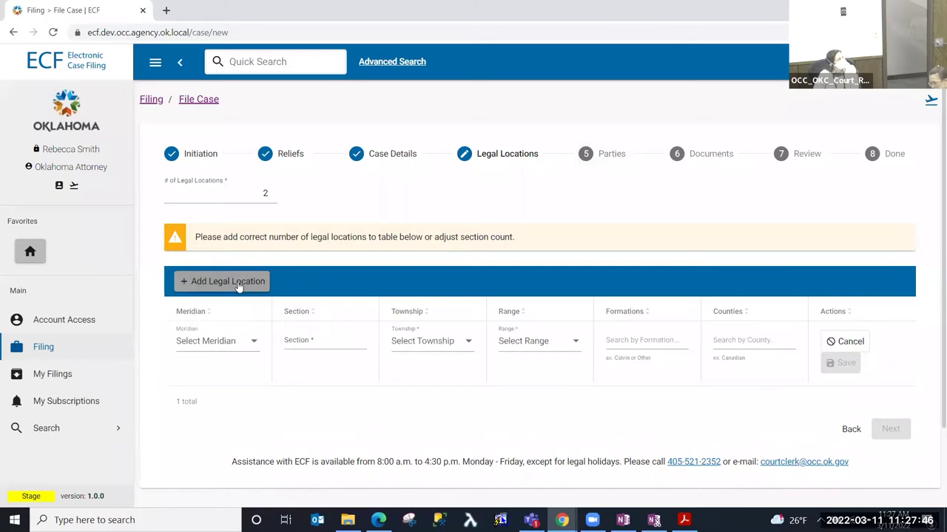
left_click(235, 342)
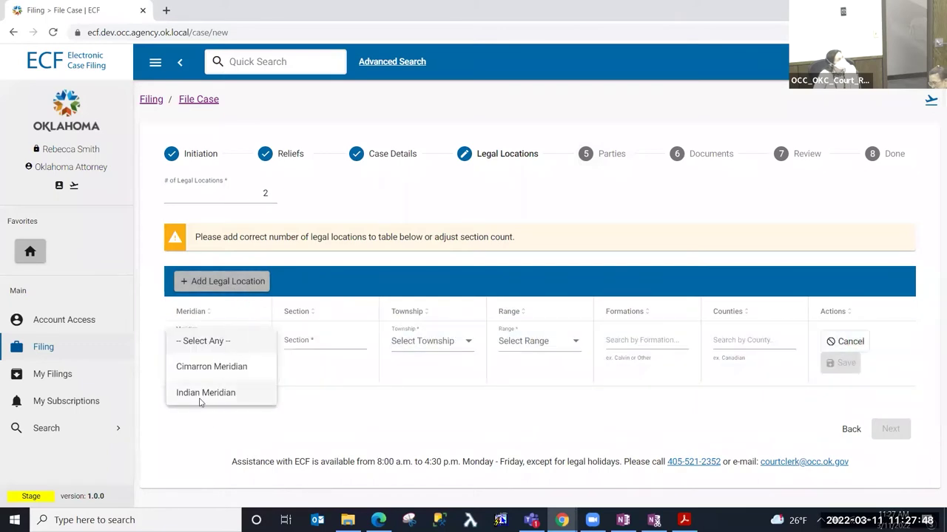
left_click(212, 398)
left_click(311, 340)
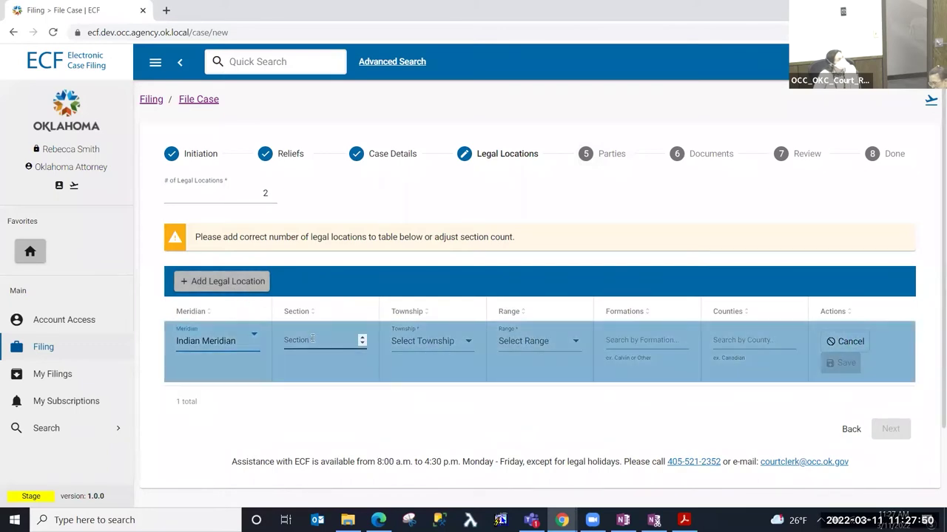
type("3")
left_click(426, 343)
scroll(415, 455, "down", 3)
left_click(408, 476)
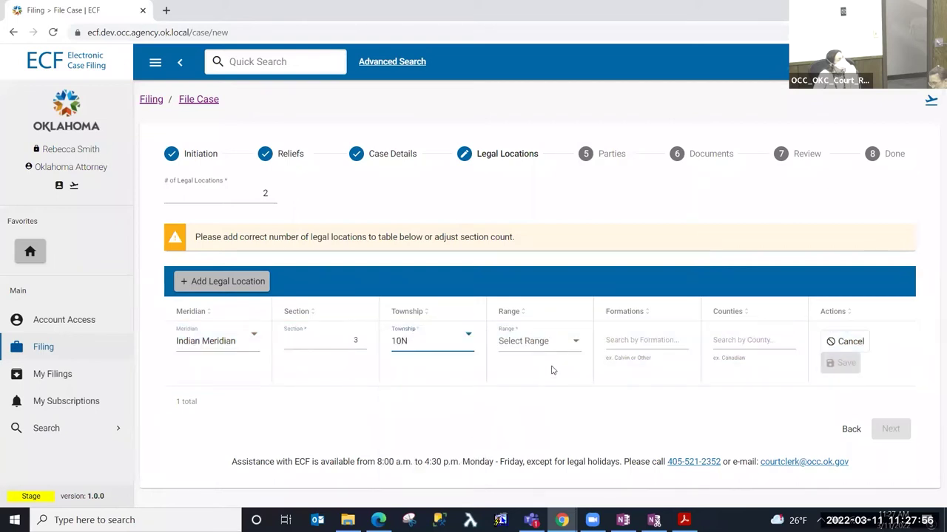
left_click(526, 344)
scroll(524, 390, "down", 5)
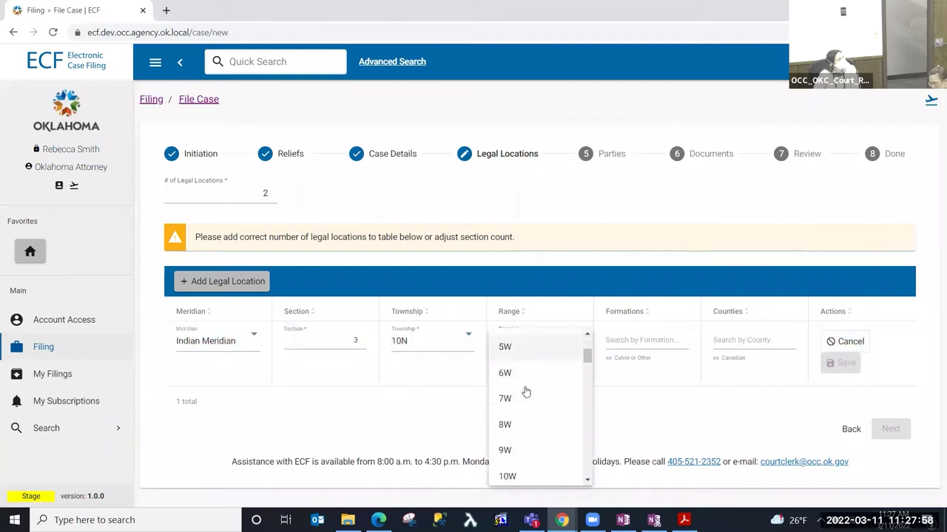
scroll(534, 443, "down", 1)
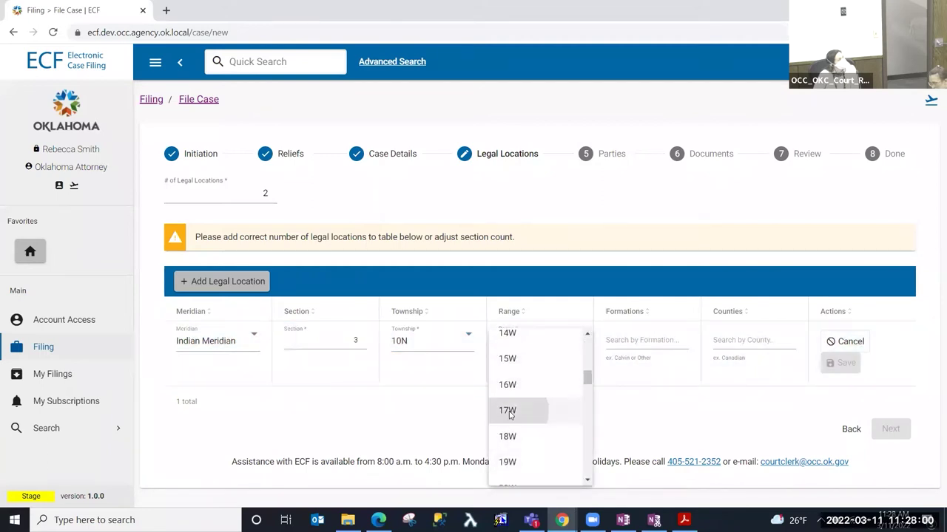
left_click(518, 410)
- Give it Mississippian and Other formations and Kingfisher County, then save the location
left_click(641, 344)
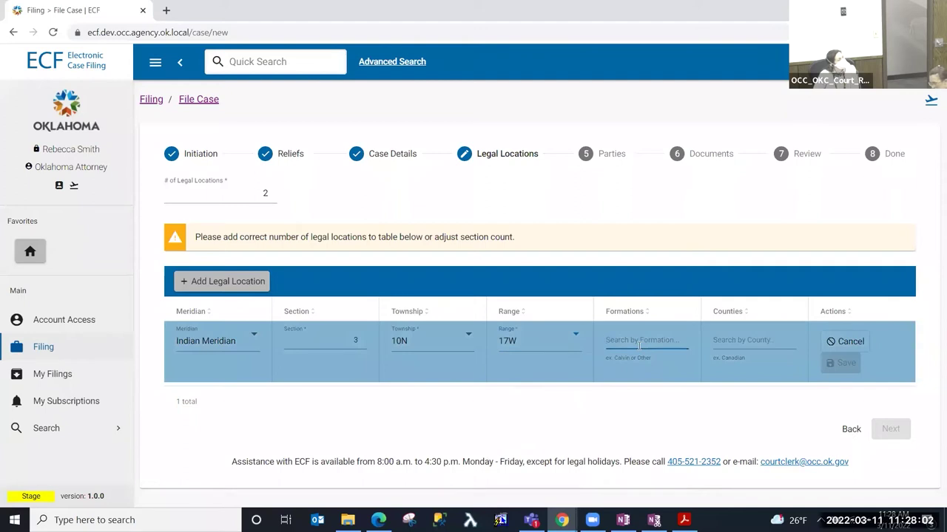
type("missi")
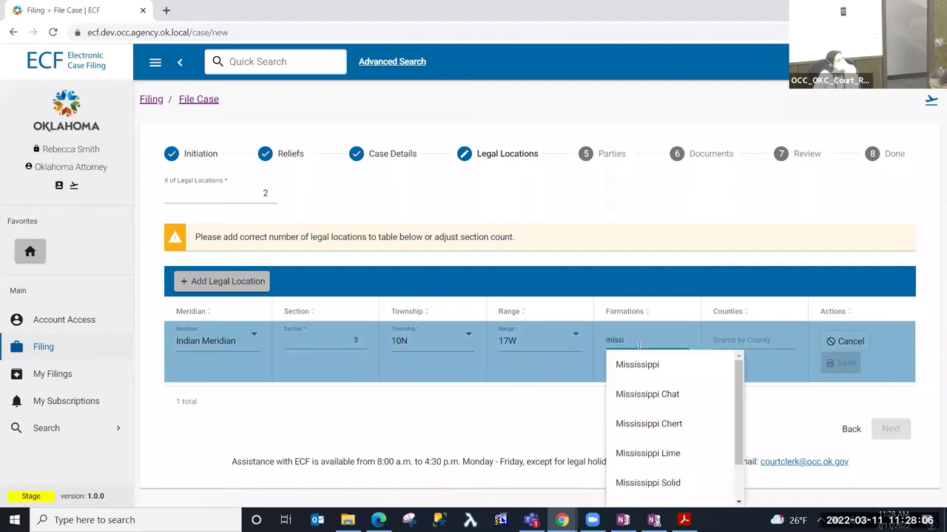
scroll(661, 425, "down", 1)
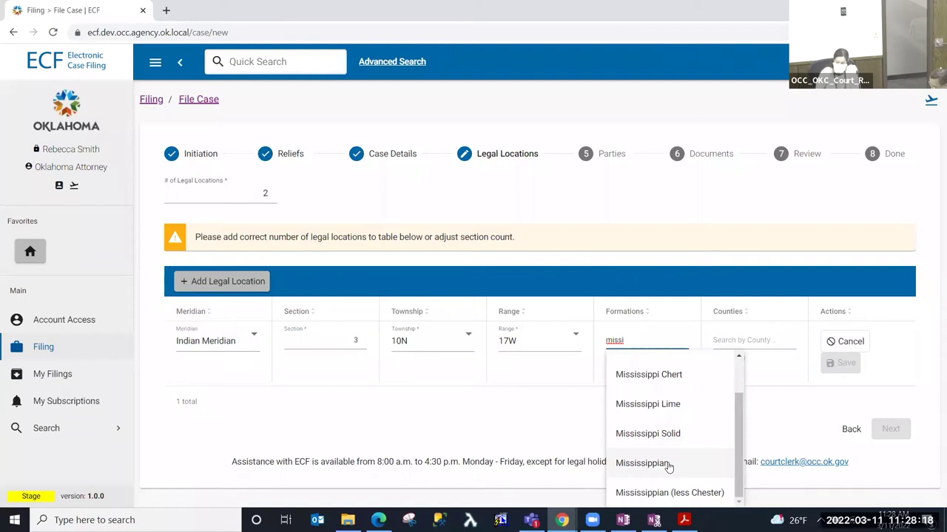
left_click(668, 464)
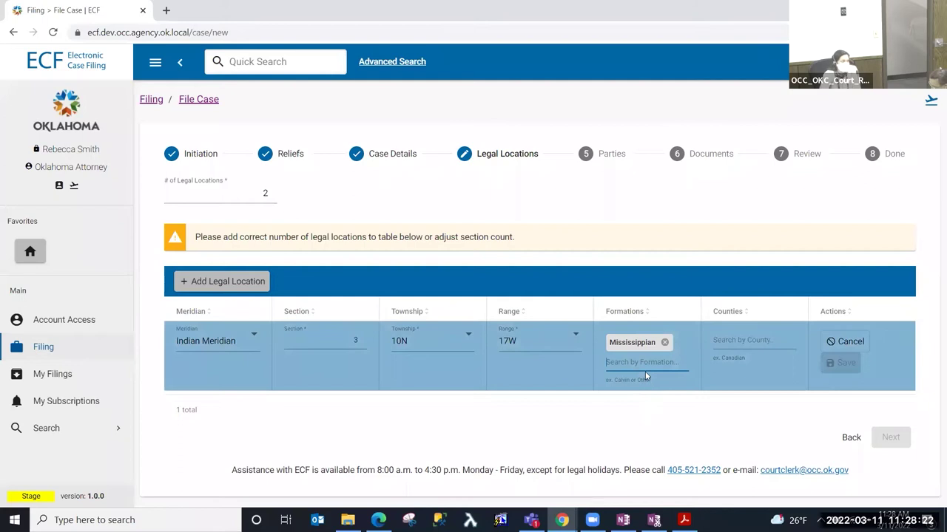
type("other")
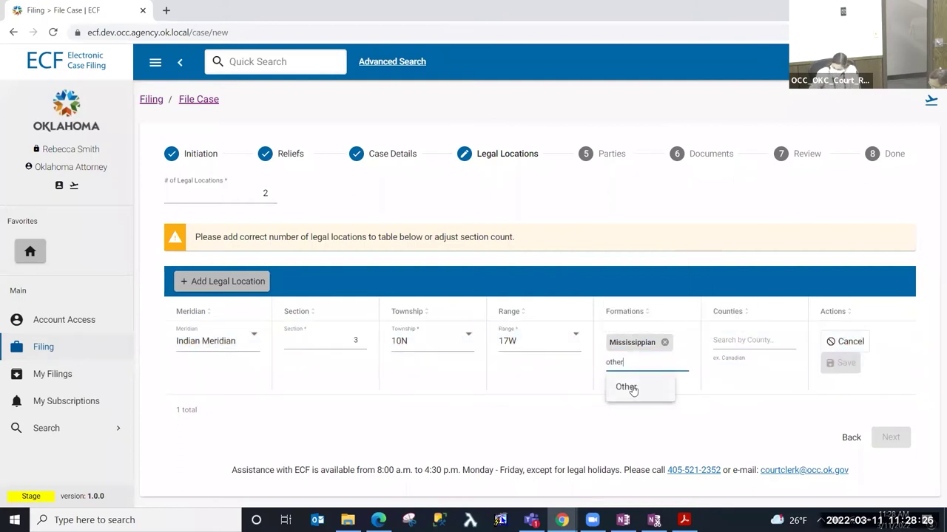
left_click(628, 387)
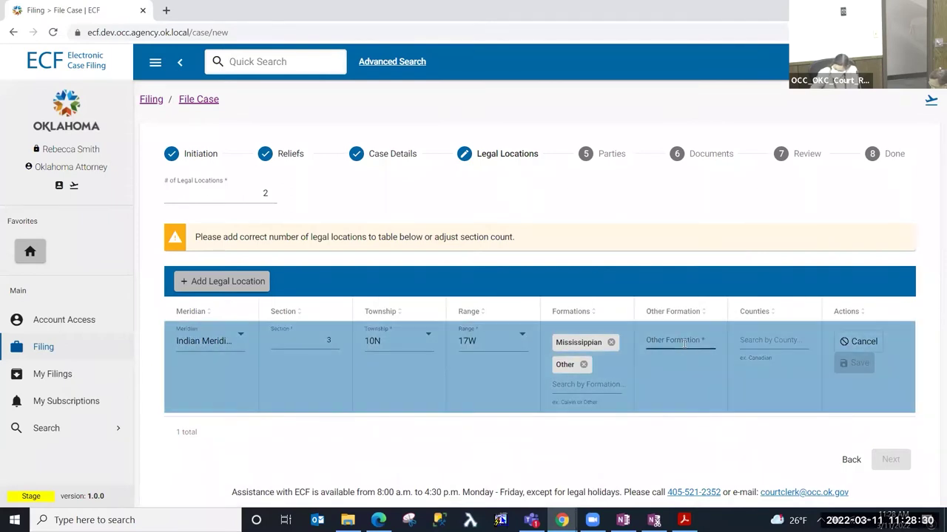
left_click(675, 342)
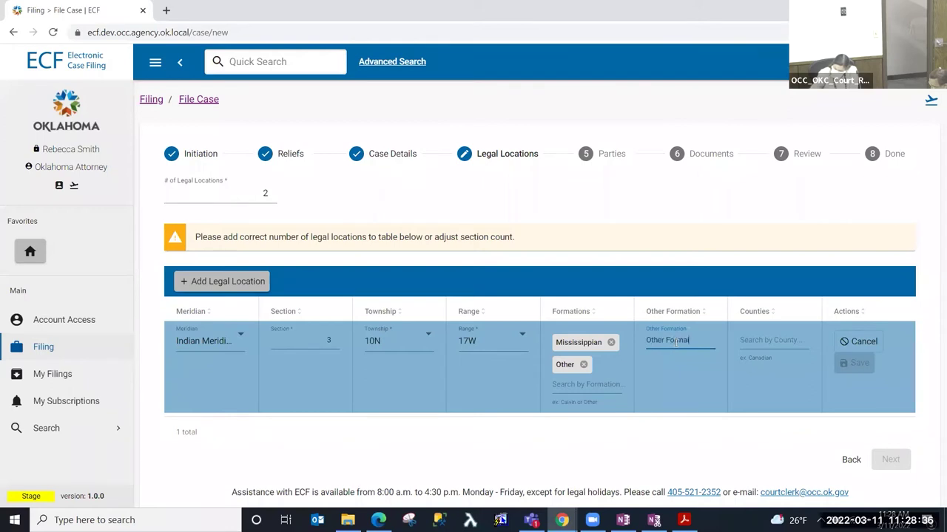
key("Tab")
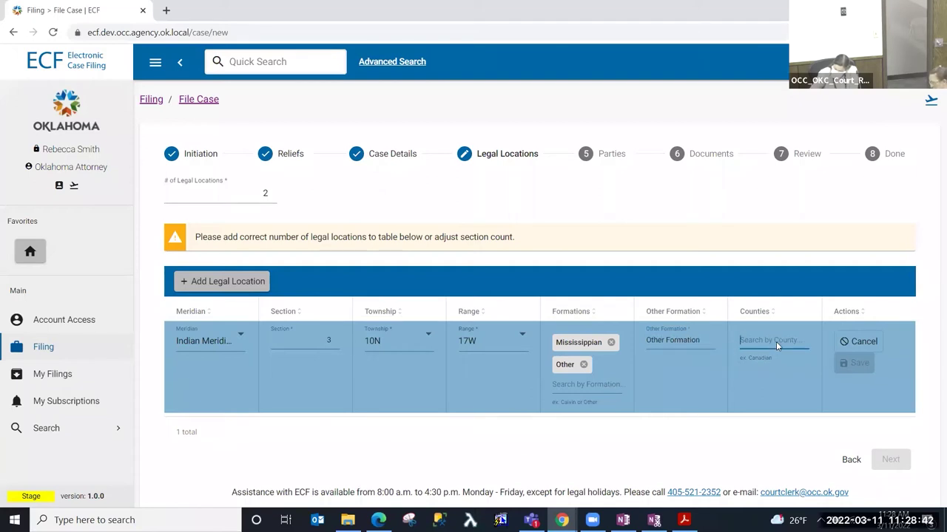
type("kingfi")
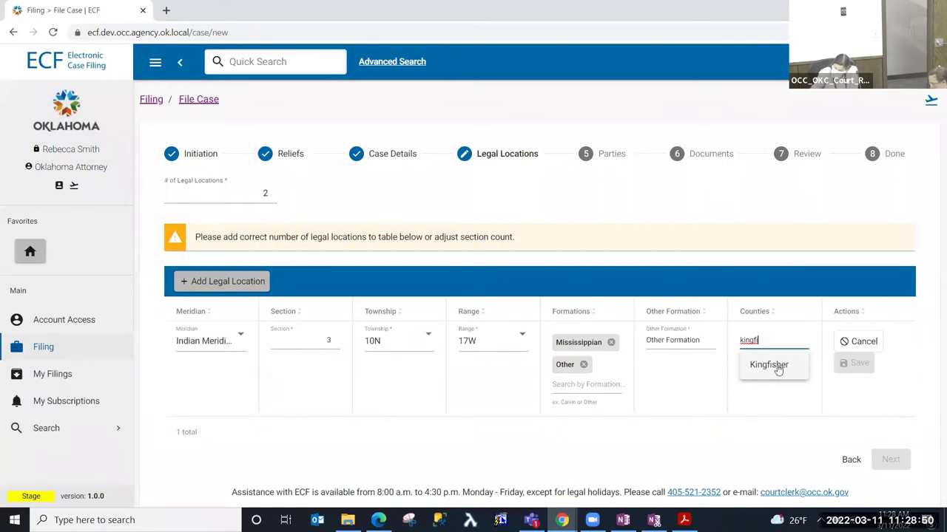
left_click(770, 365)
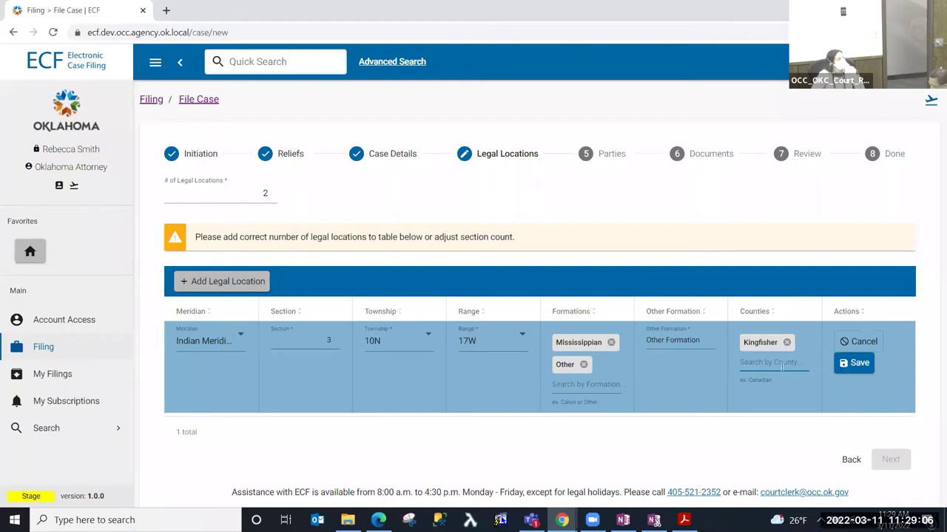
left_click(851, 363)
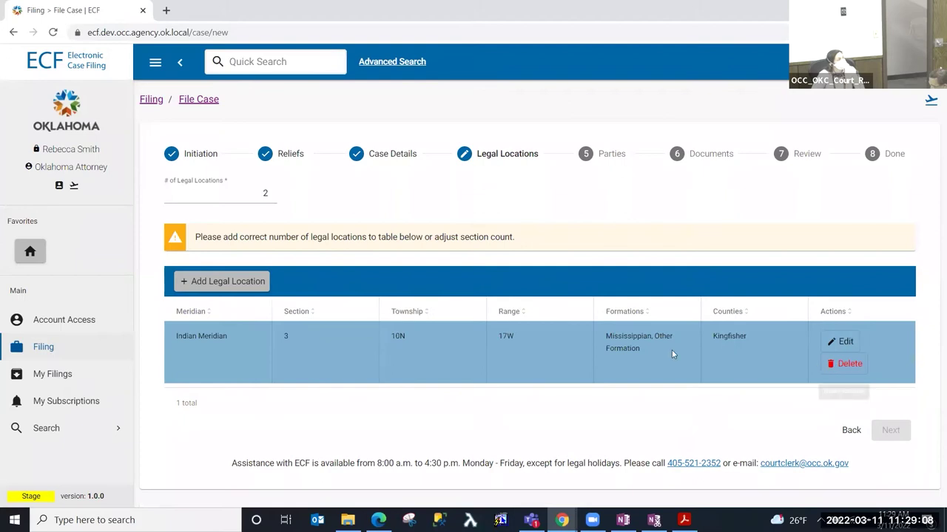
- Add a second legal location with Indian Meridian, Section 10, township 10N, range 17W
left_click(223, 284)
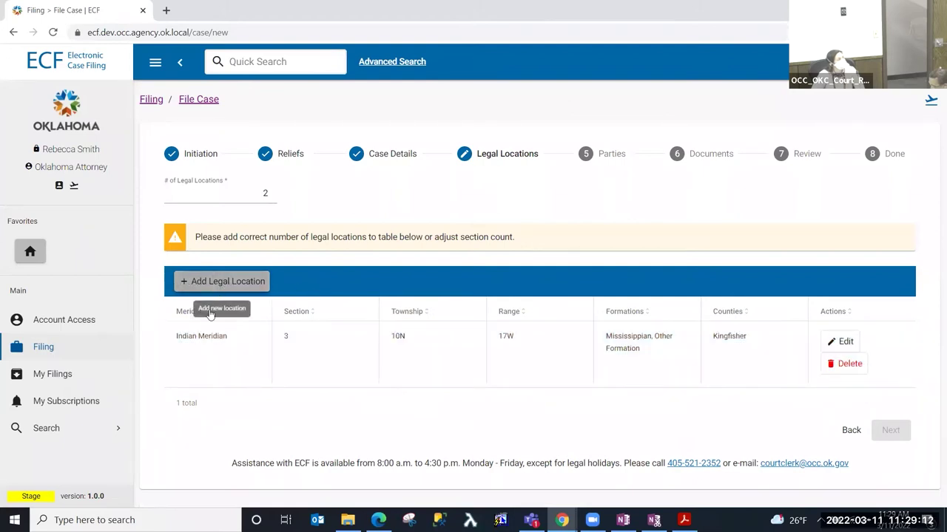
left_click(244, 349)
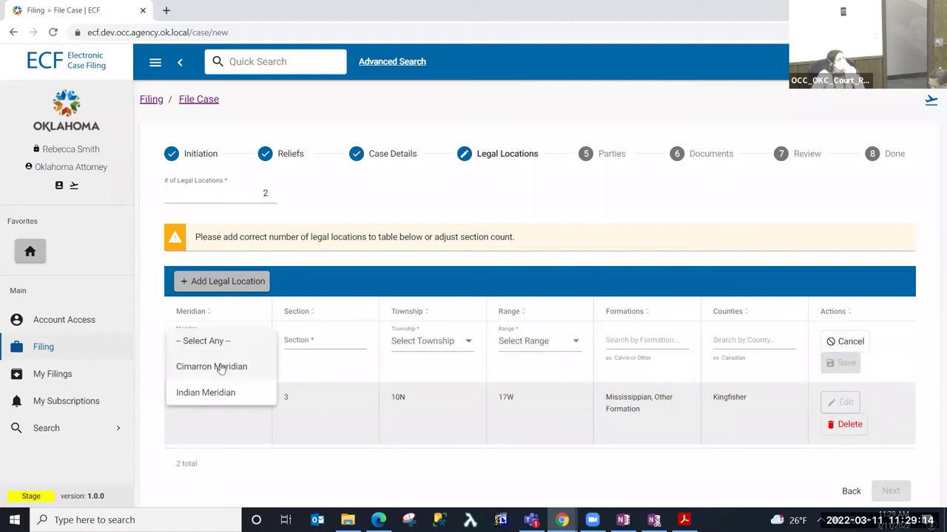
left_click(214, 395)
left_click(316, 337)
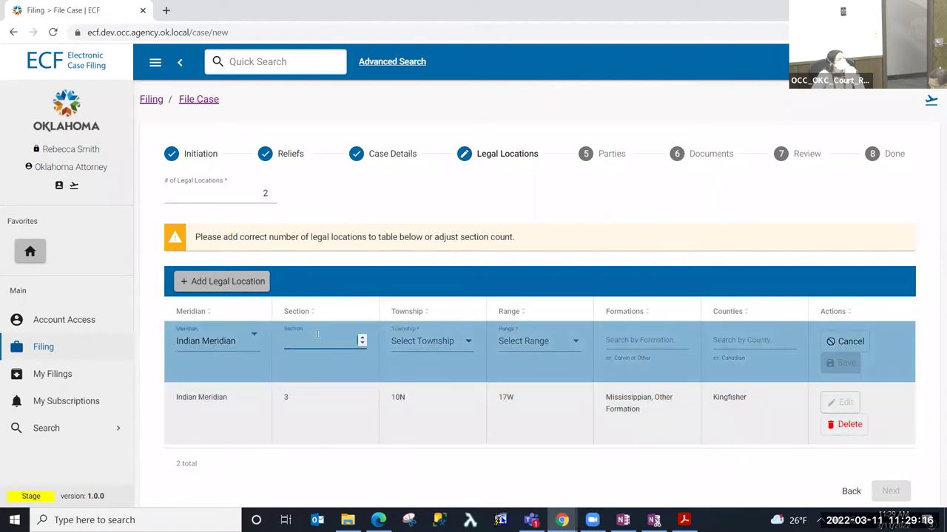
left_click(449, 344)
scroll(412, 441, "down", 3)
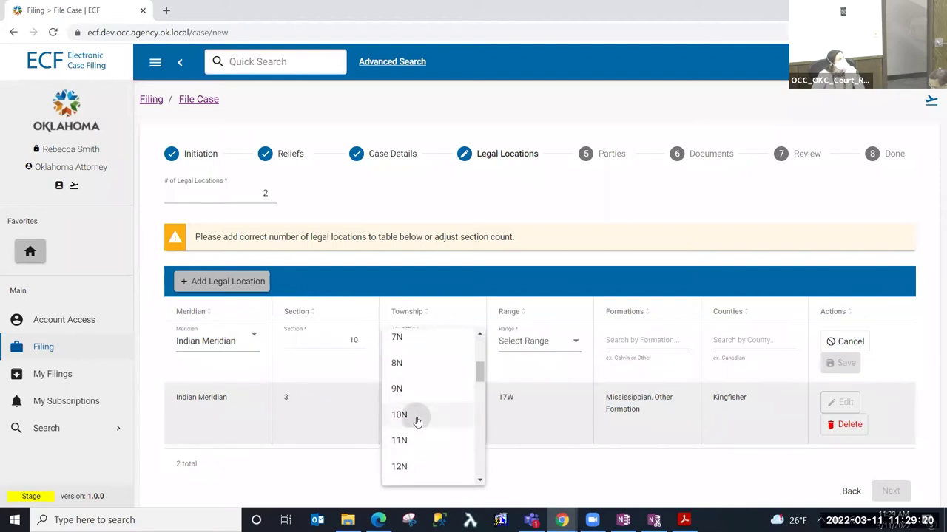
left_click(399, 415)
left_click(540, 341)
scroll(538, 392, "down", 4)
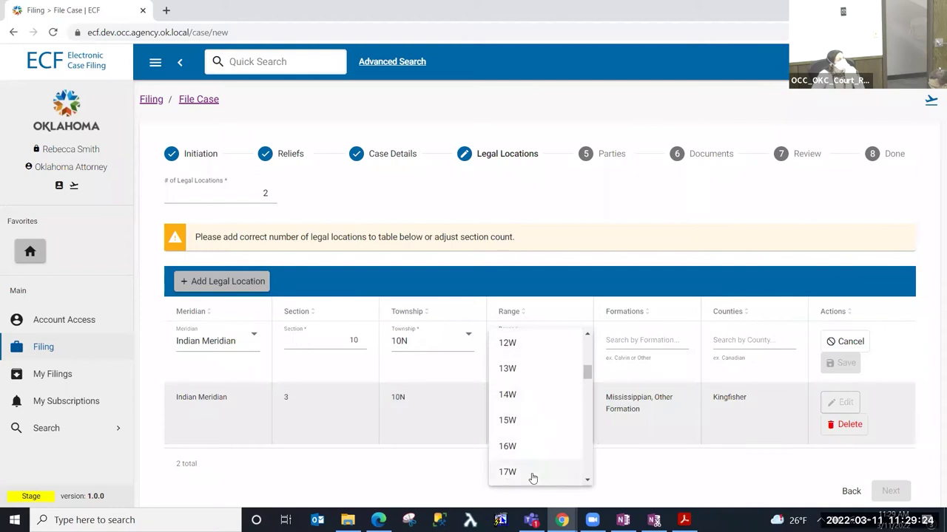
left_click(537, 473)
- Give it Mississippian and 'Other Form' formations and Kingfisher County, then save it
left_click(661, 354)
type("m")
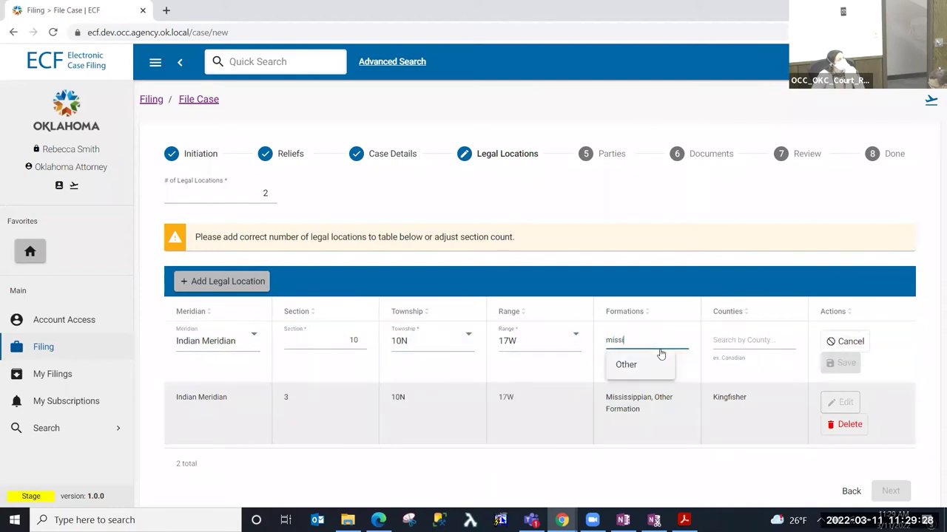
type("iss")
scroll(681, 406, "down", 1)
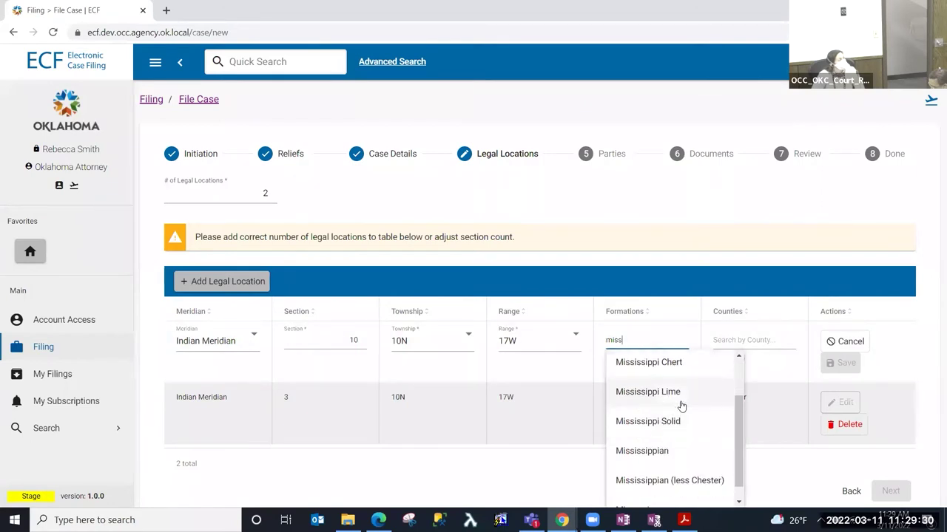
left_click(669, 436)
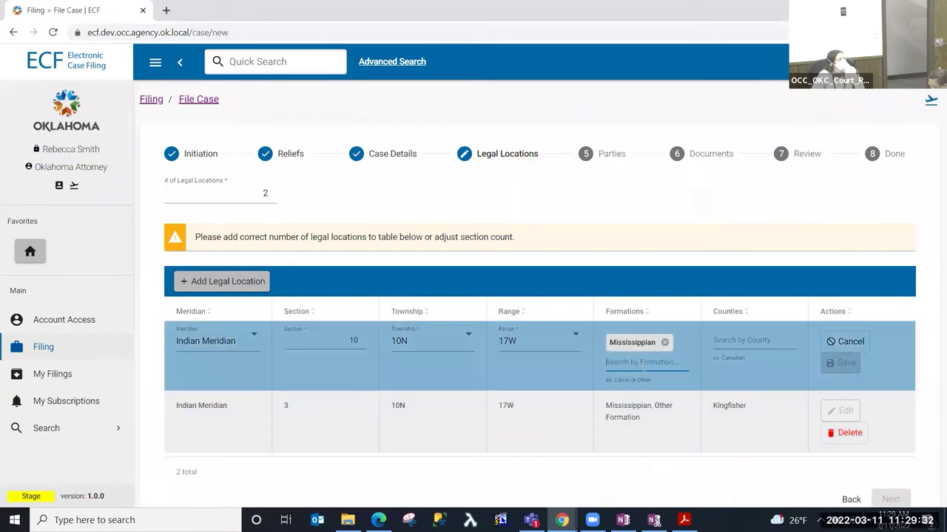
type("other")
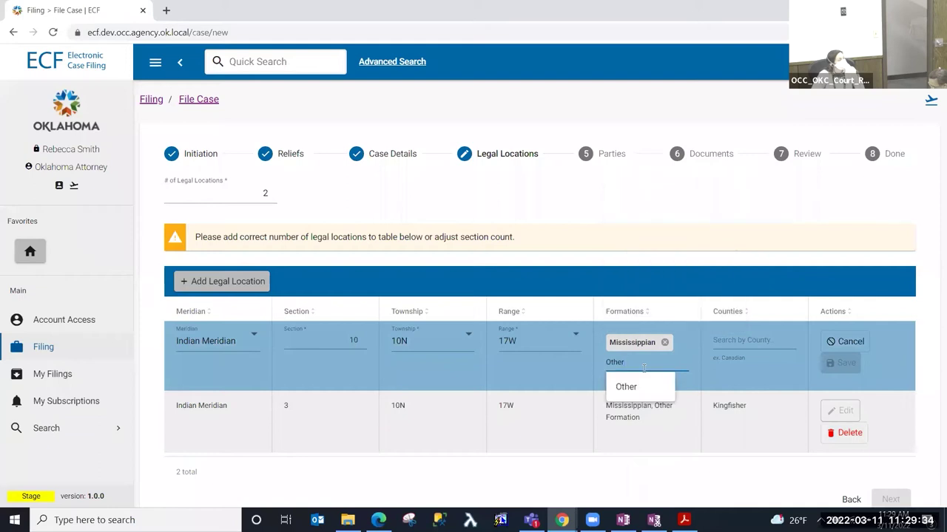
key("Return")
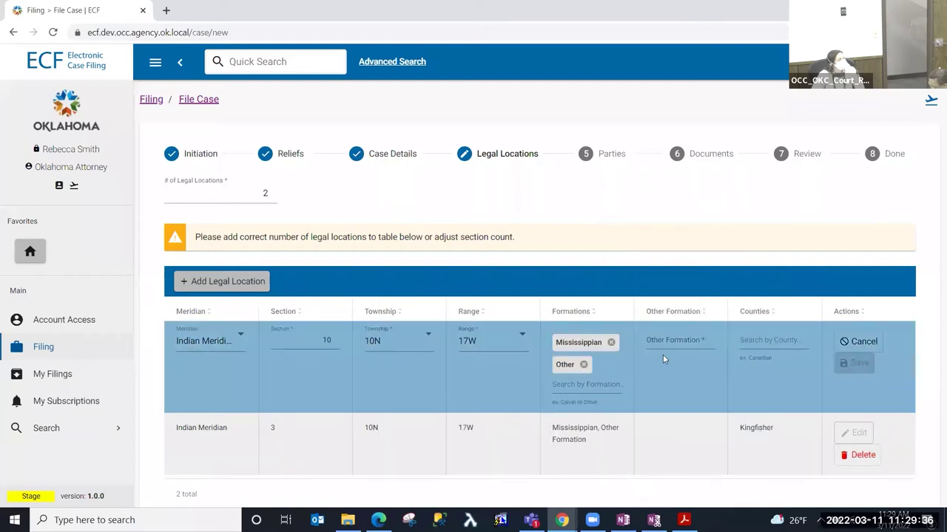
left_click(690, 342)
type("Other Formation")
key("Tab")
left_click(776, 364)
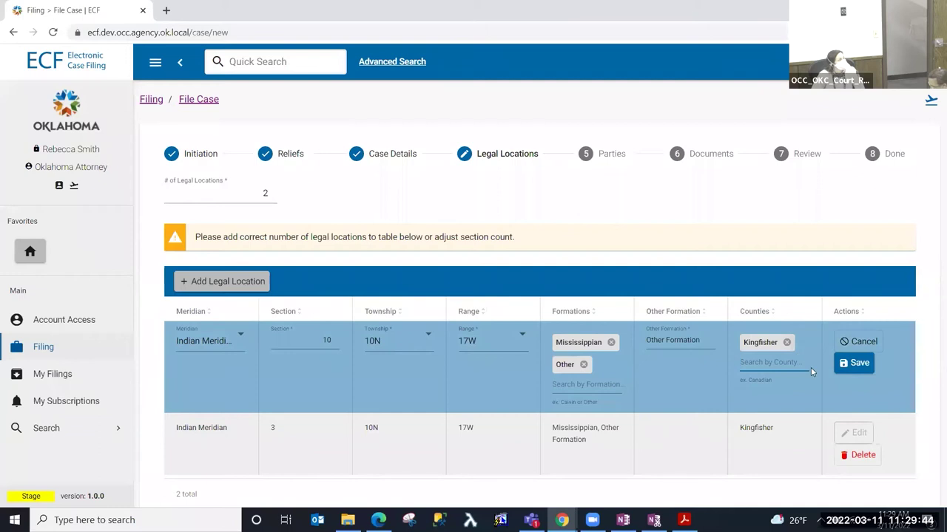
left_click(857, 363)
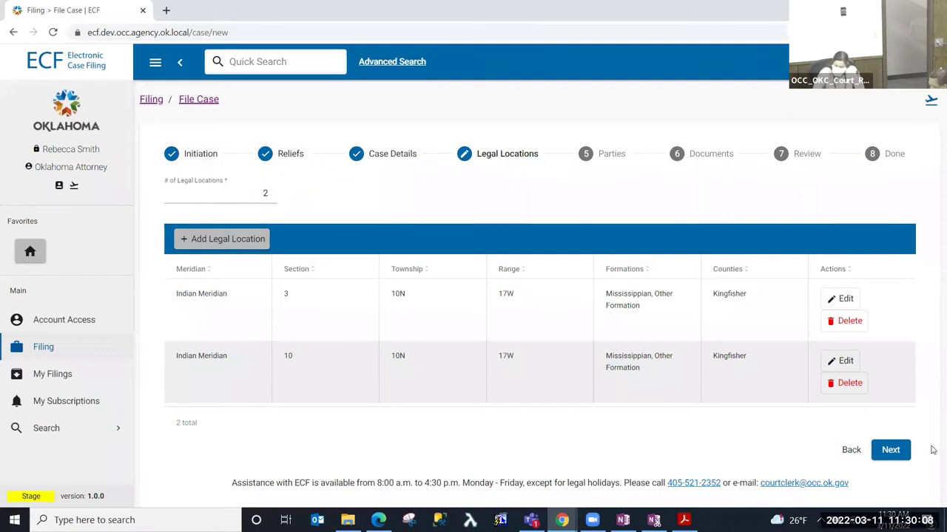
- Add Newfield Exploration Mid-Continent Inc. as the Applicant party and advance to Documents
left_click(890, 452)
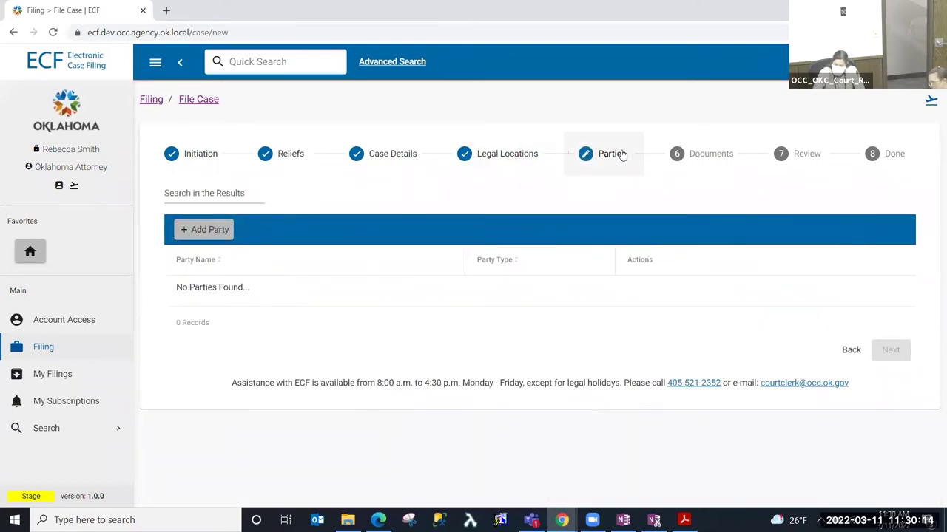
left_click(211, 230)
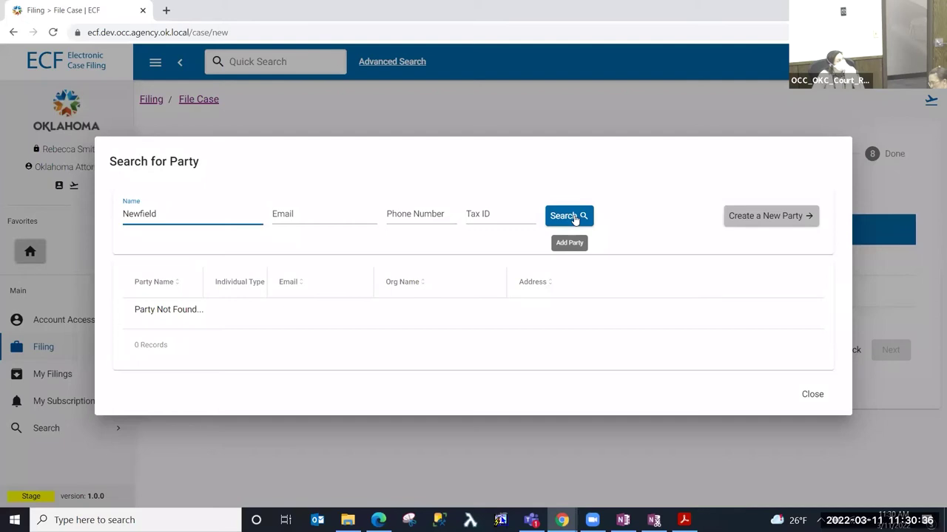
left_click(559, 216)
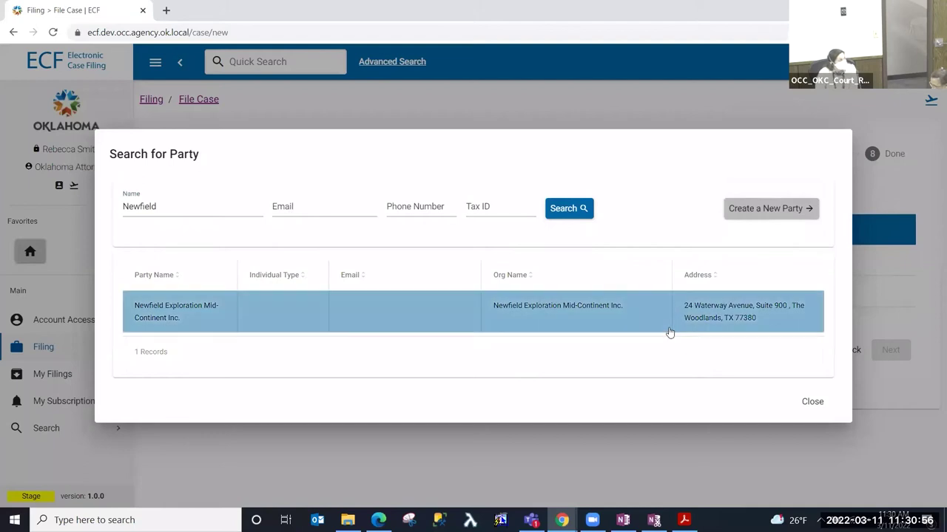
left_click(195, 318)
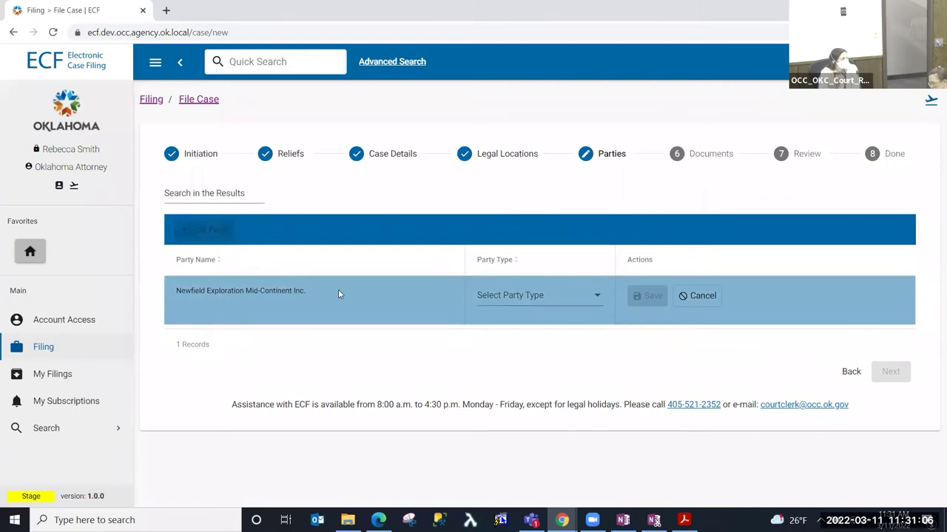
left_click(546, 298)
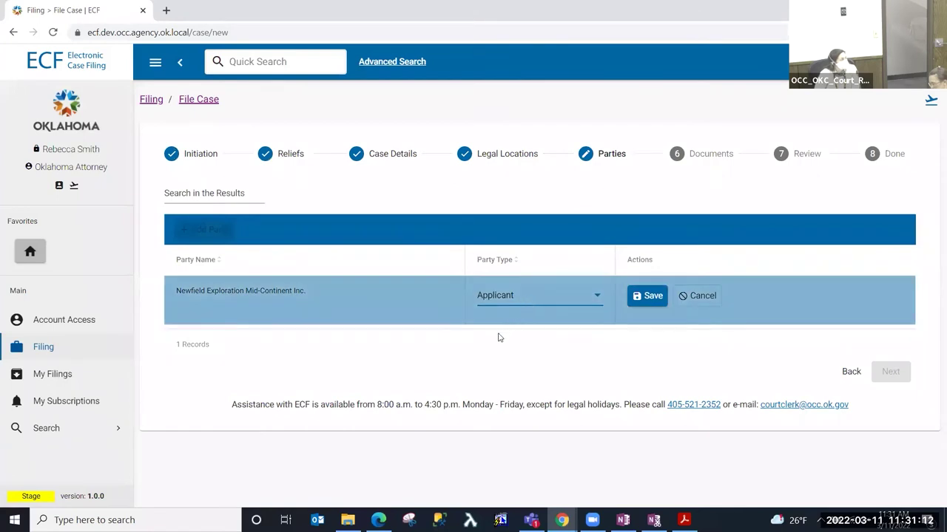
left_click(650, 295)
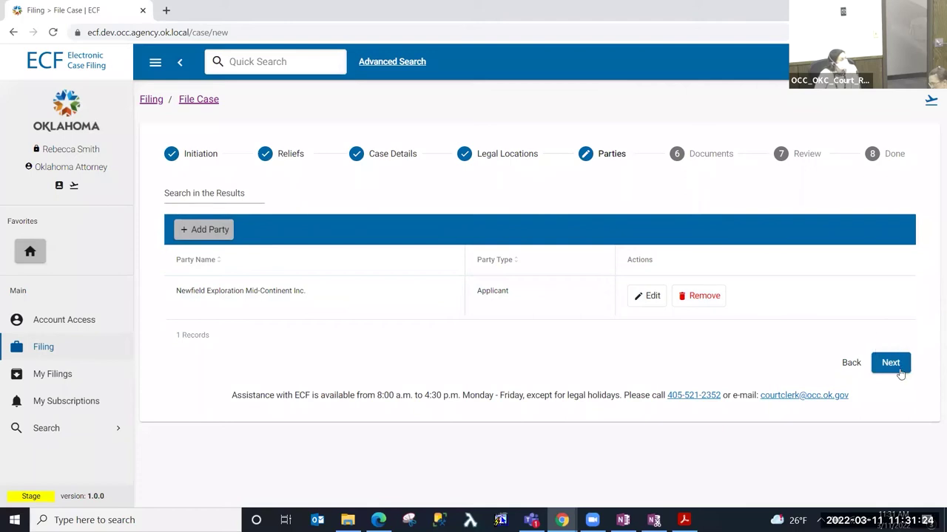
left_click(897, 366)
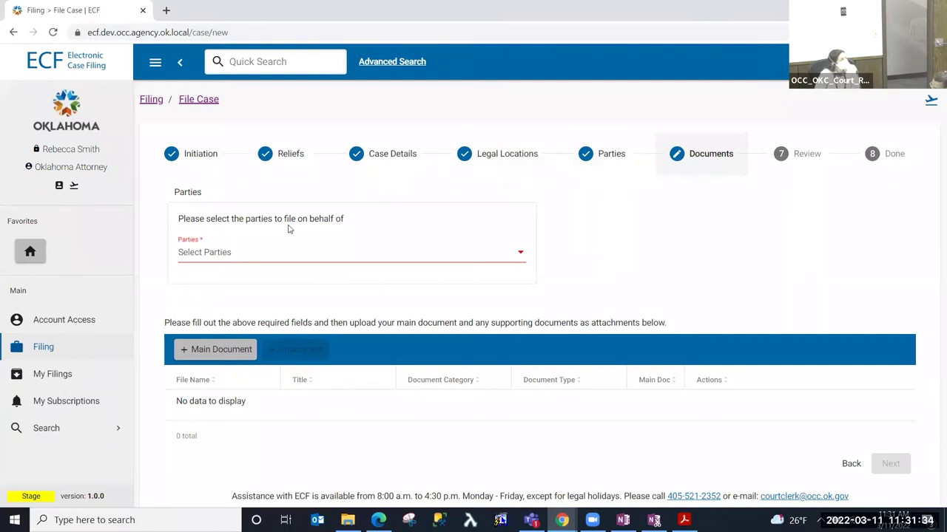
- File on behalf of Newfield Exploration Mid-Continent Inc. and open the main-document upload form
left_click(216, 255)
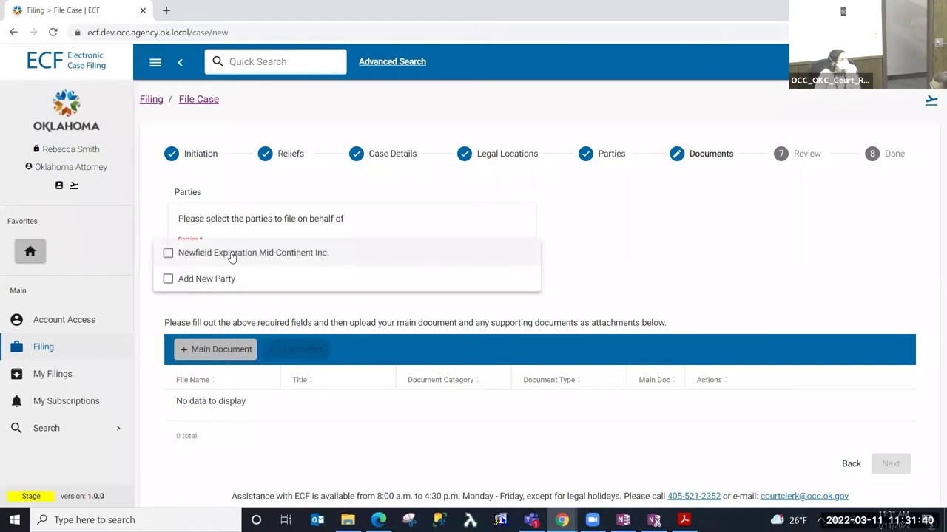
left_click(233, 256)
left_click(659, 269)
left_click(417, 259)
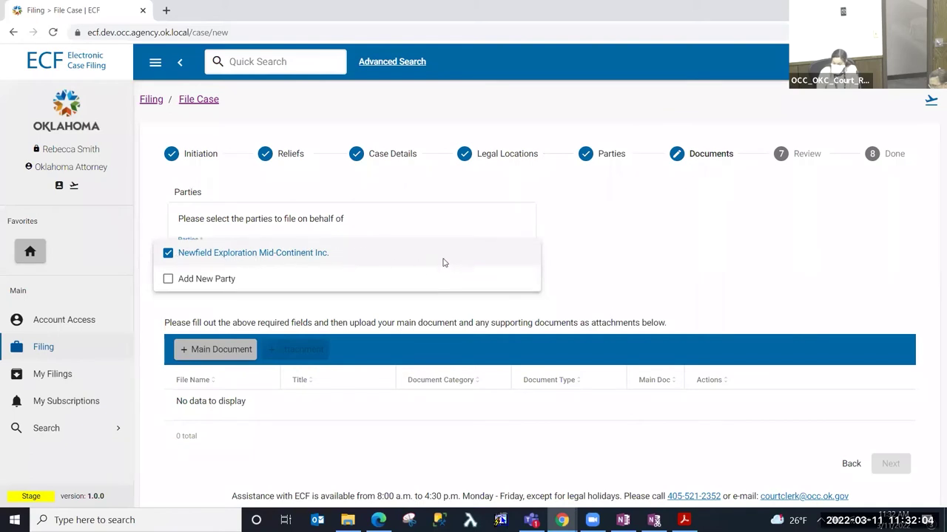
left_click(644, 262)
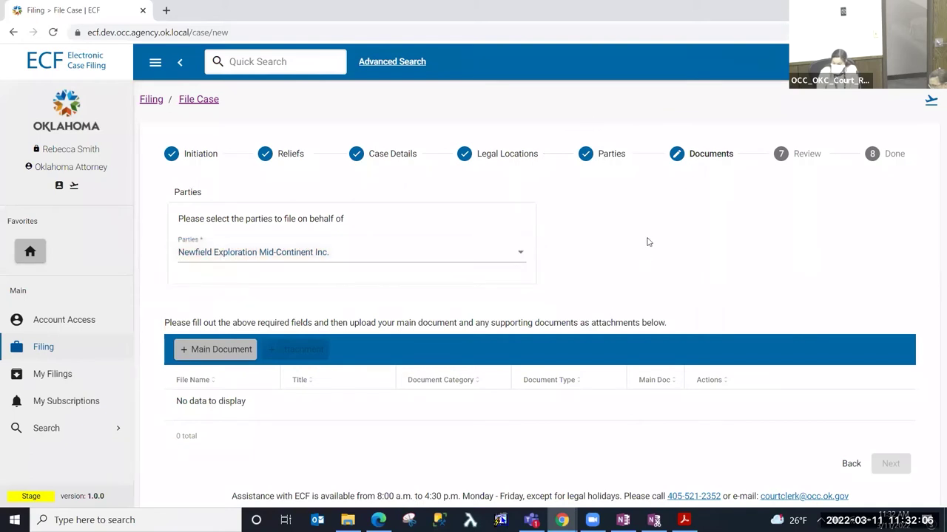
left_click(222, 354)
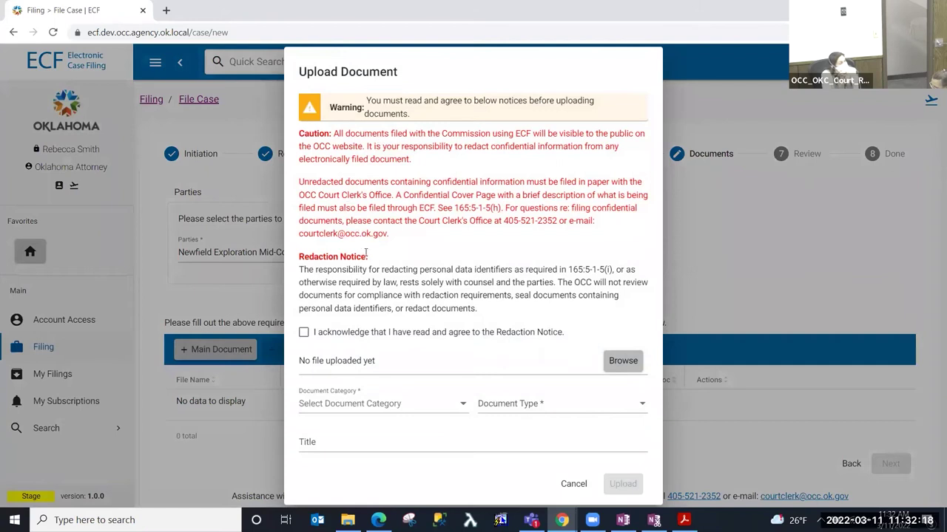
- Acknowledge the Redaction Notice and attach Application.pdf from Demo > CD201810279
left_click(303, 332)
left_click(622, 361)
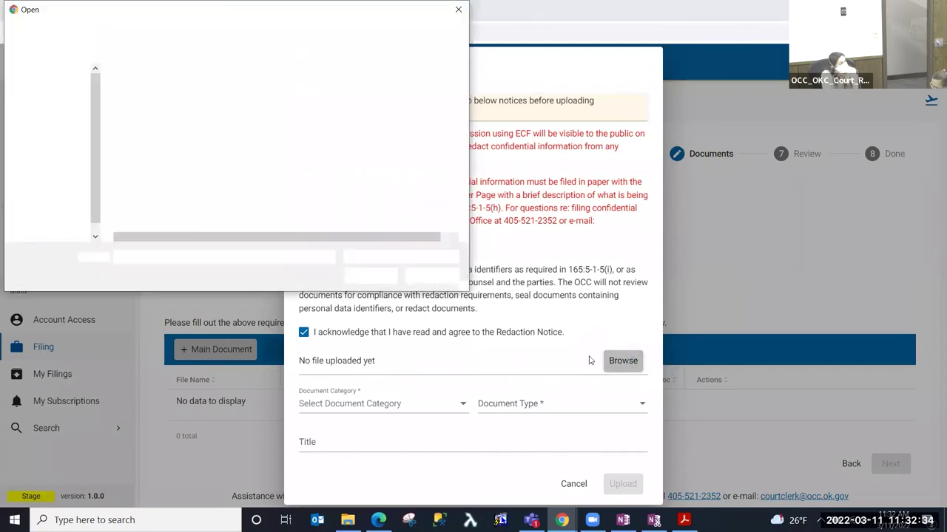
left_click(181, 31)
double_click(150, 90)
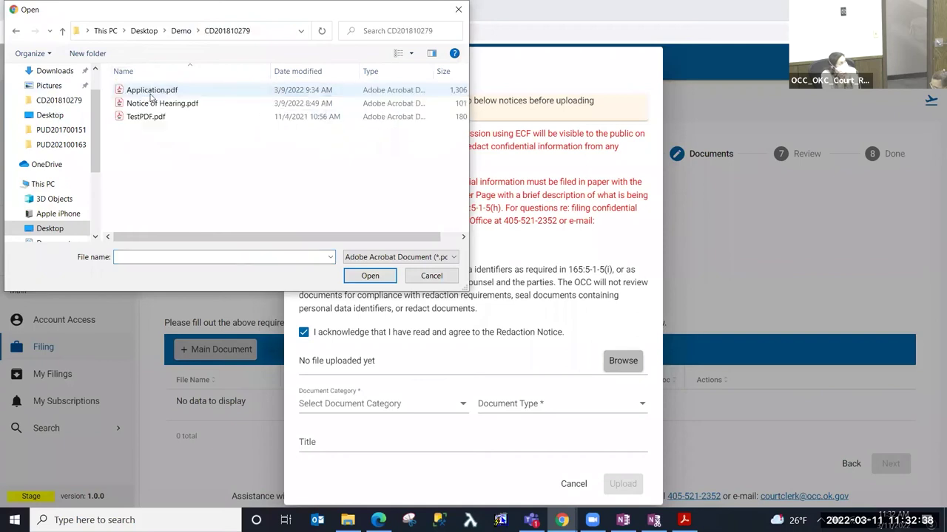
left_click(152, 90)
left_click(363, 275)
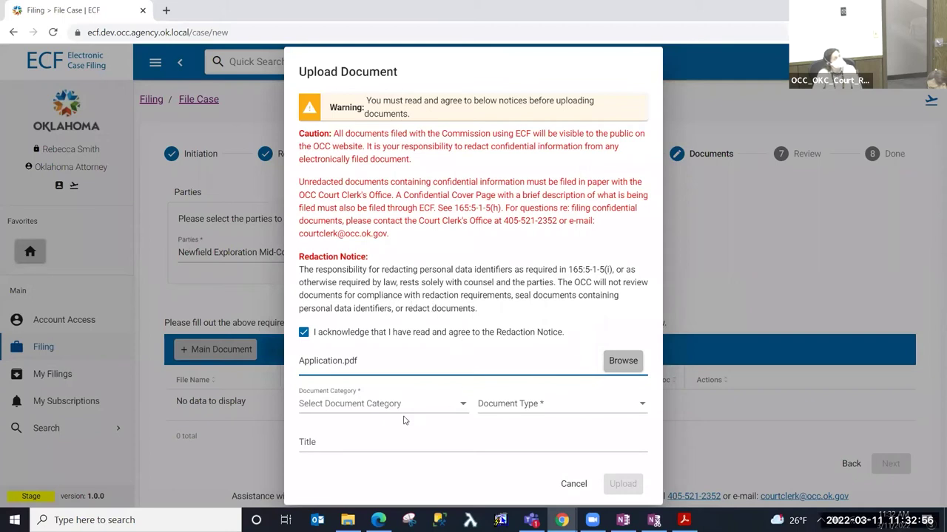
- Upload Application.pdf as the main document under Initiating Documents, type Application
left_click(342, 406)
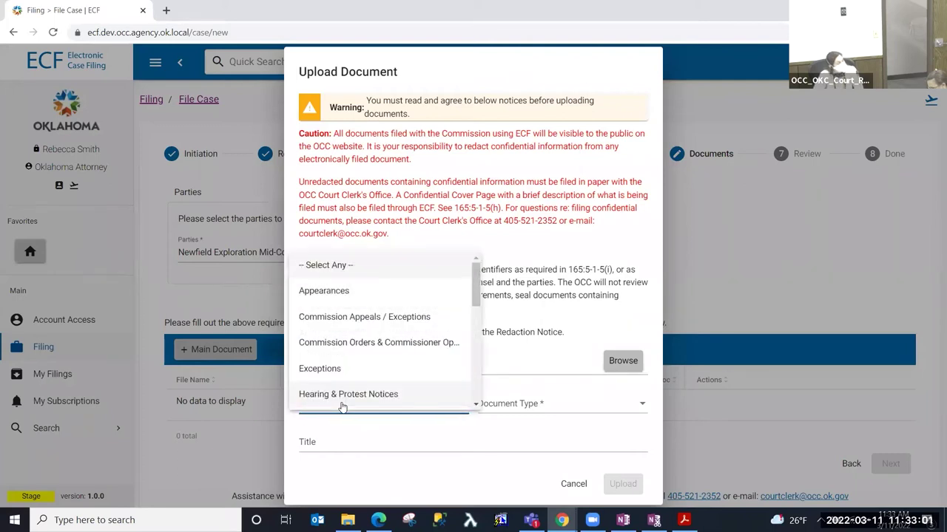
left_click(354, 296)
left_click(533, 408)
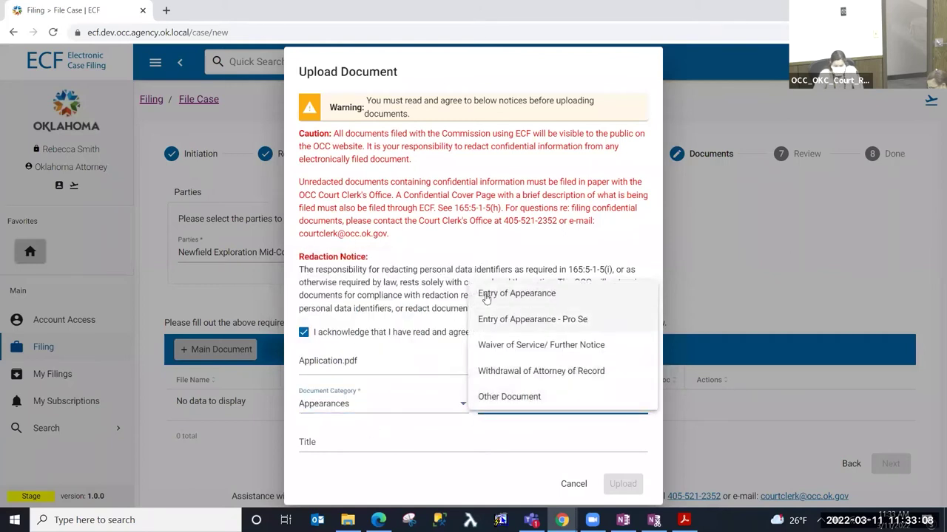
left_click(355, 410)
left_click(355, 410)
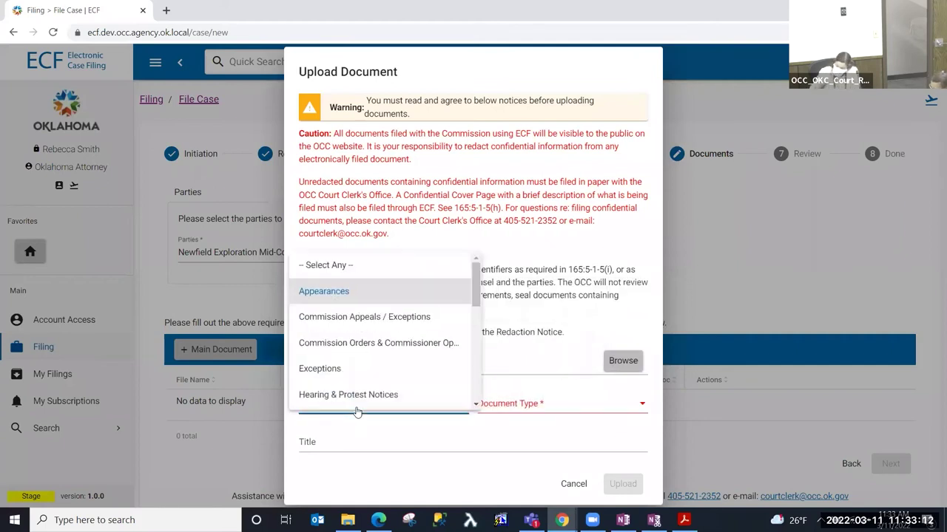
scroll(404, 370, "down", 2)
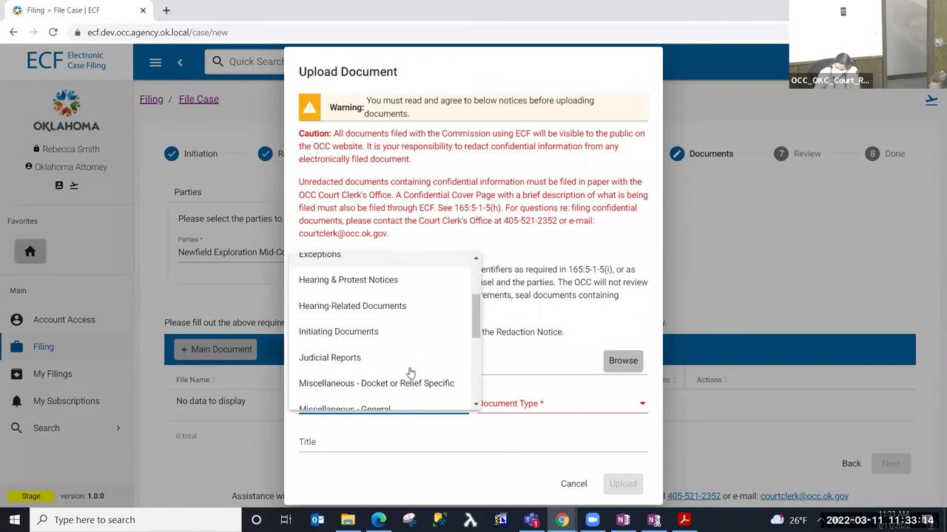
left_click(382, 324)
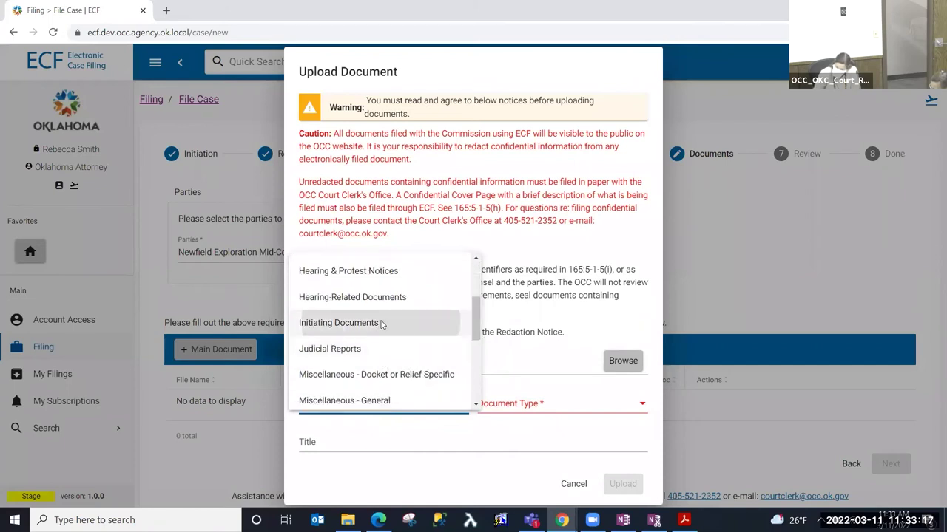
left_click(520, 411)
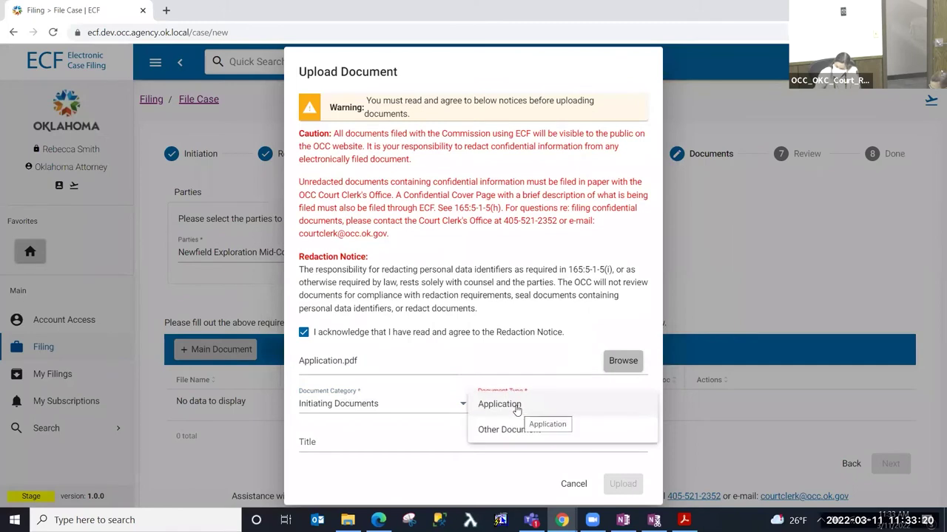
left_click(517, 408)
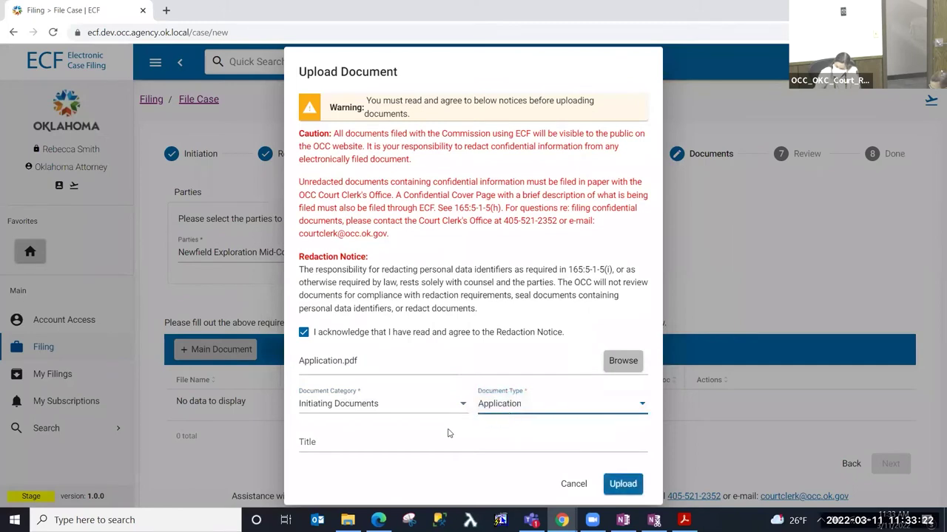
left_click(349, 440)
left_click(628, 486)
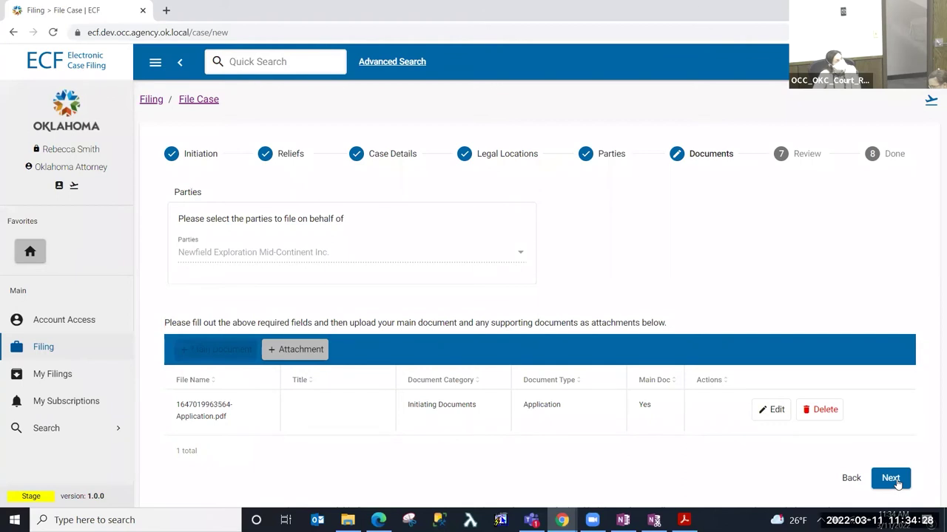
- Review the filing summary with the $200.00 Conservation Docket fee and Application, then choose Pay & Submit
left_click(891, 478)
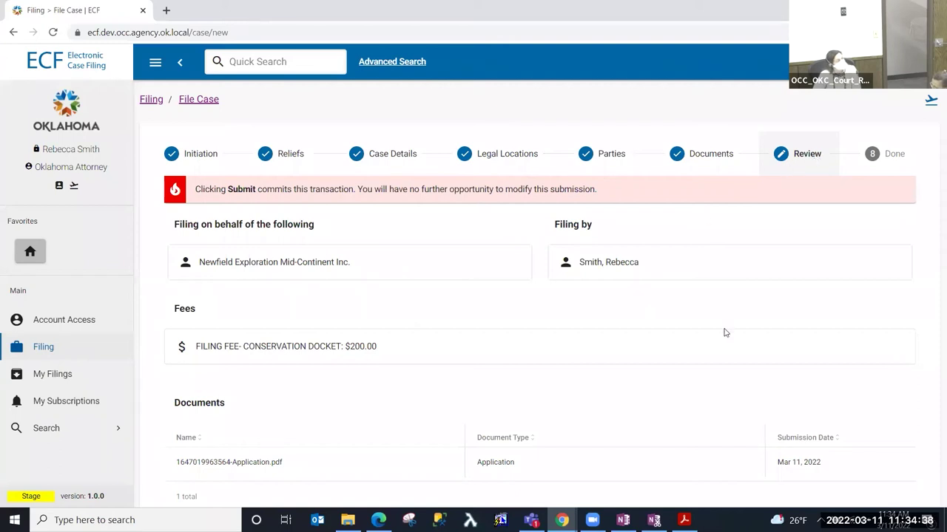
scroll(732, 340, "down", 2)
scroll(813, 418, "up", 2)
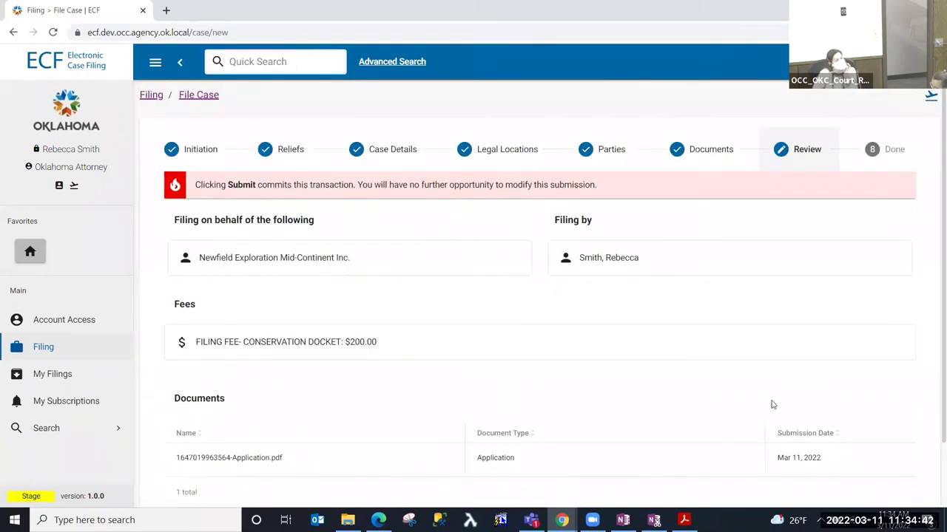
scroll(772, 405, "down", 1)
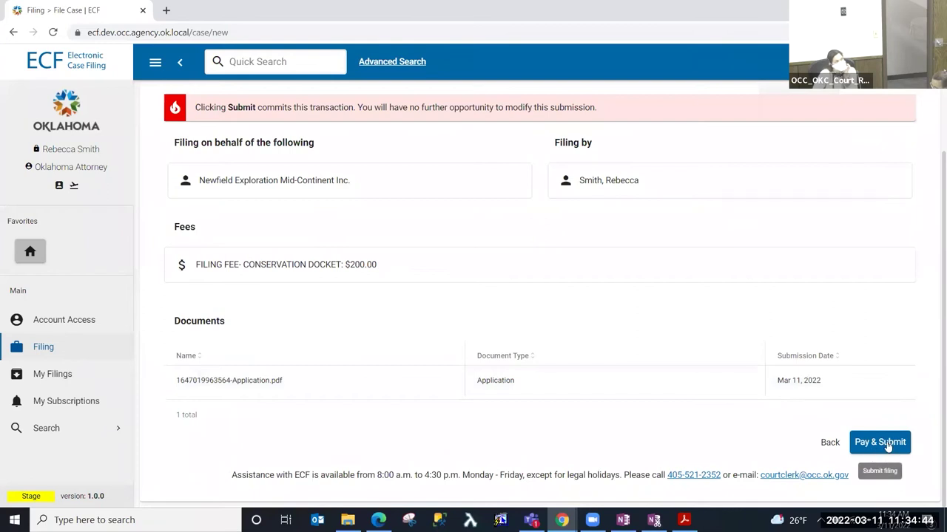
scroll(847, 440, "up", 1)
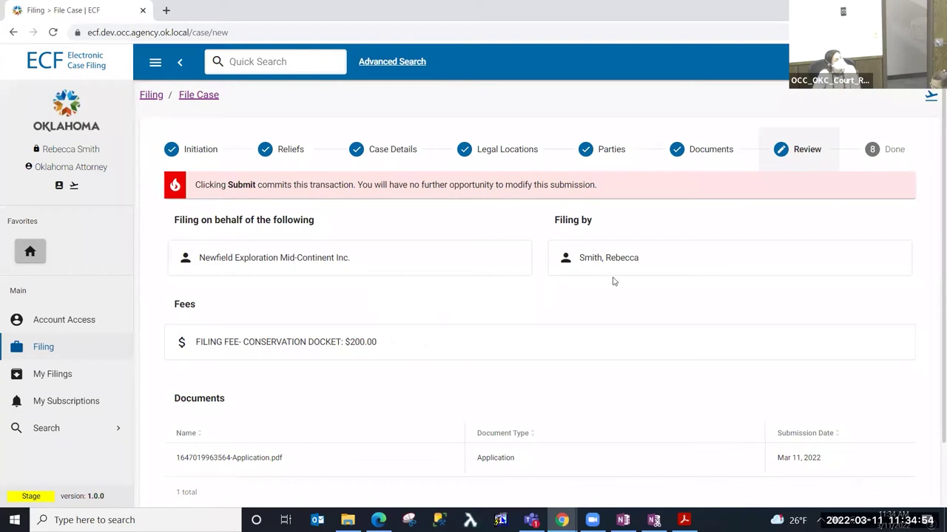
scroll(654, 272, "down", 1)
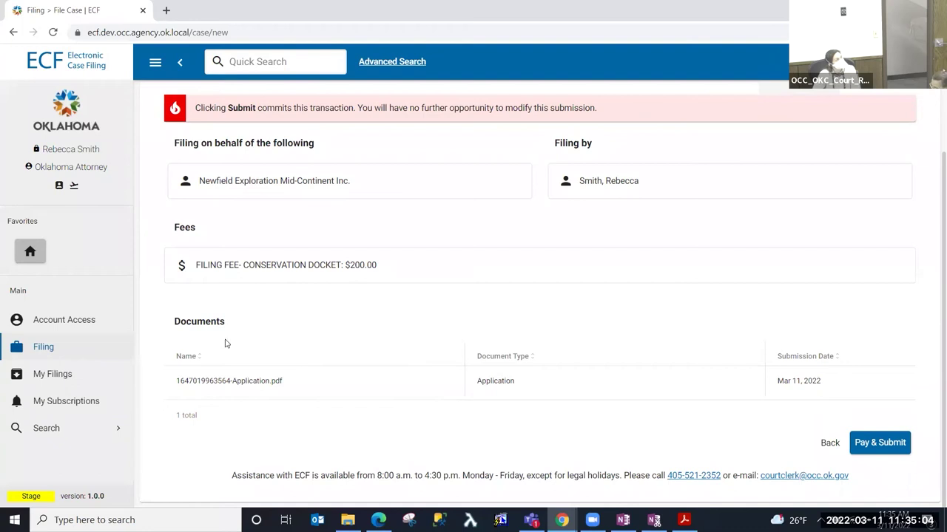
left_click(209, 376)
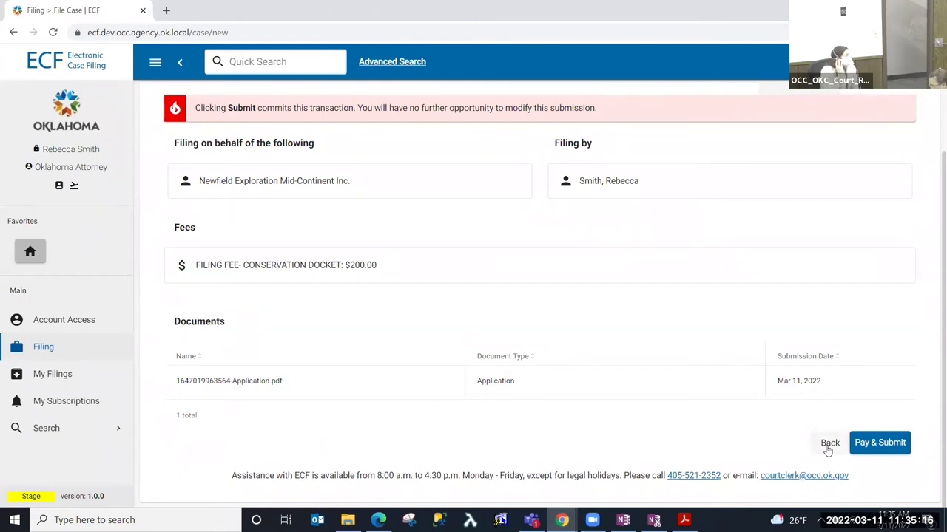
left_click(891, 445)
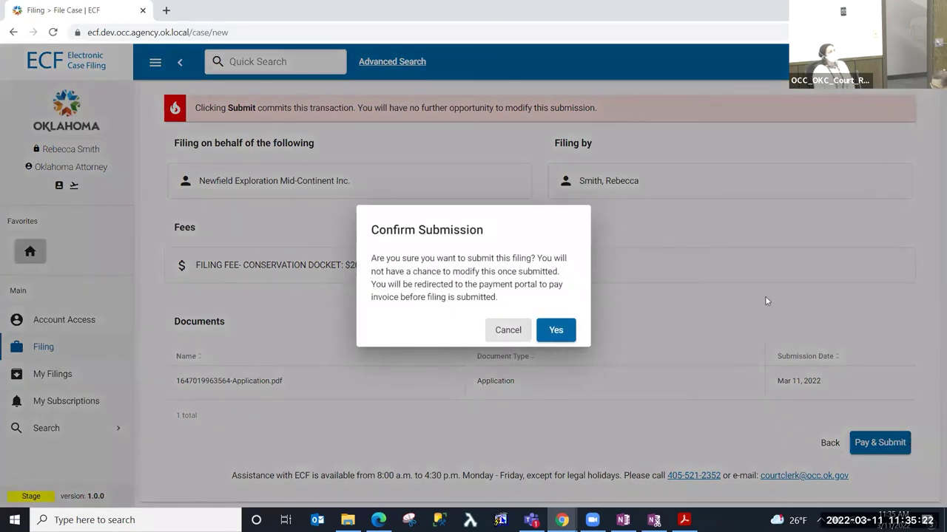
- Confirm the submission to reach the $206.00 secure checkout
left_click(567, 332)
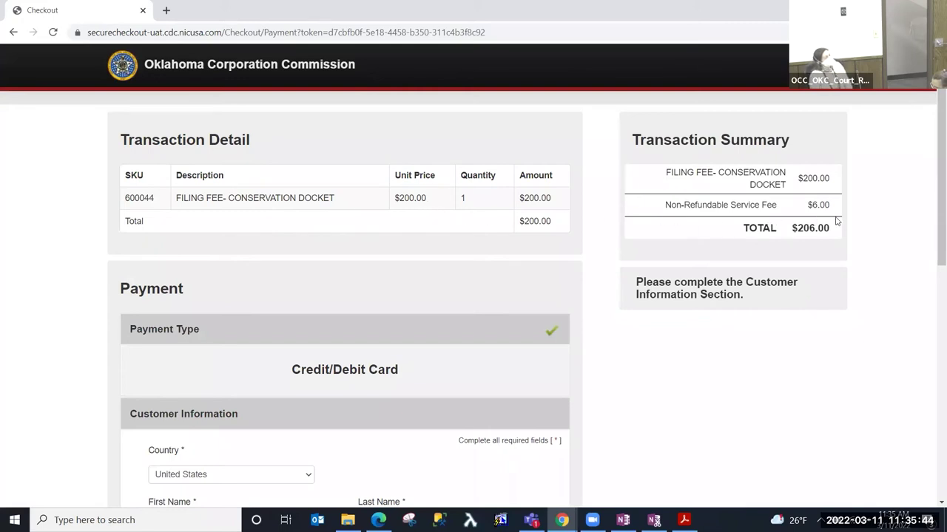
- Enter the payer's first and last name in Customer Information
scroll(827, 242, "down", 5)
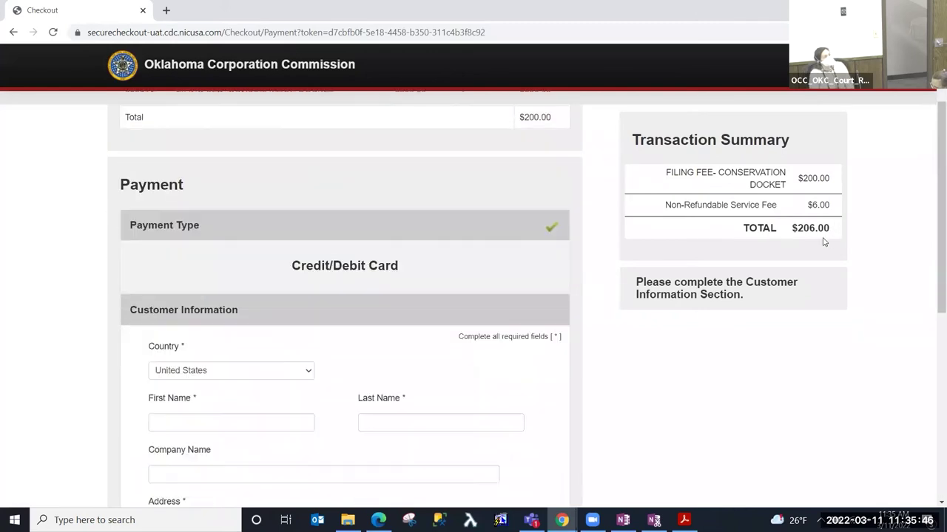
scroll(627, 300, "down", 1)
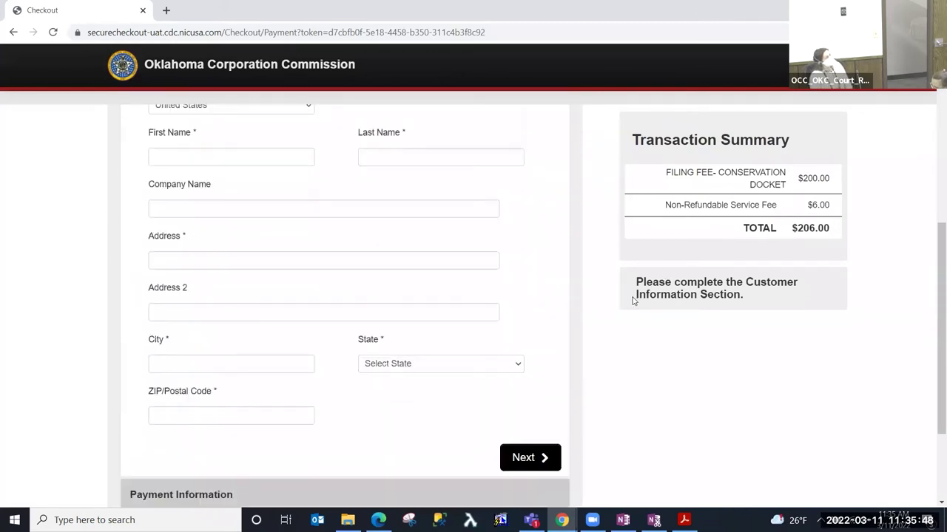
scroll(633, 298, "up", 1)
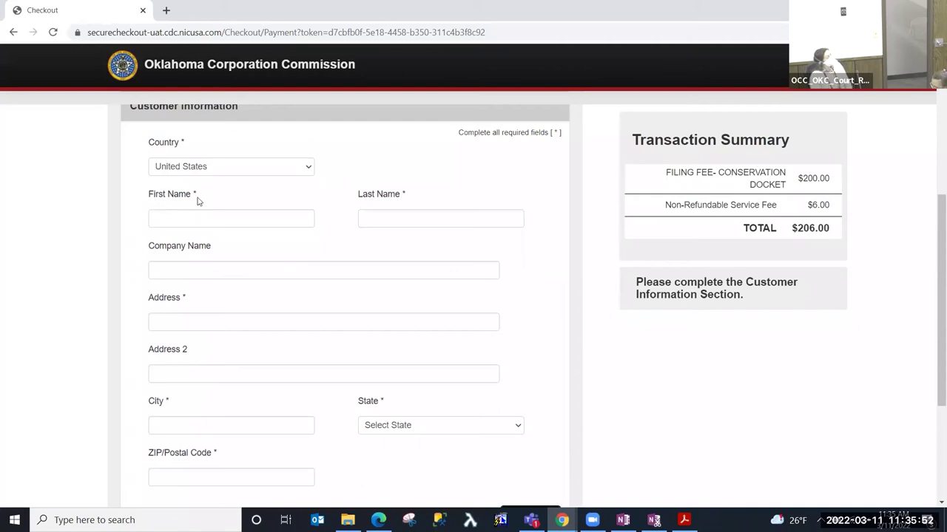
left_click(210, 216)
key("Tab")
- Fill in the billing street address, city, state and ZIP code, then continue to payment
key("Tab")
key("Tab")
type("123")
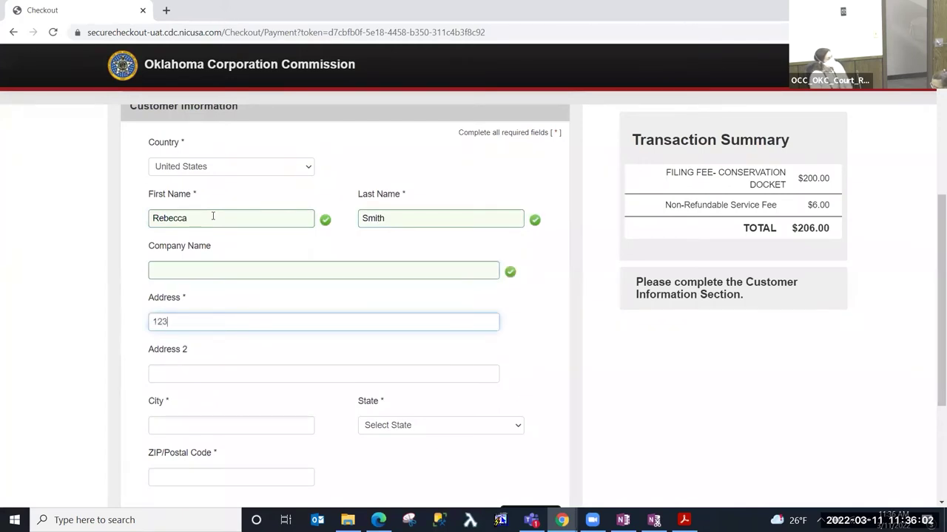
type("4 Main St")
key("Tab")
key("Tab")
type("Oklahoma Ci")
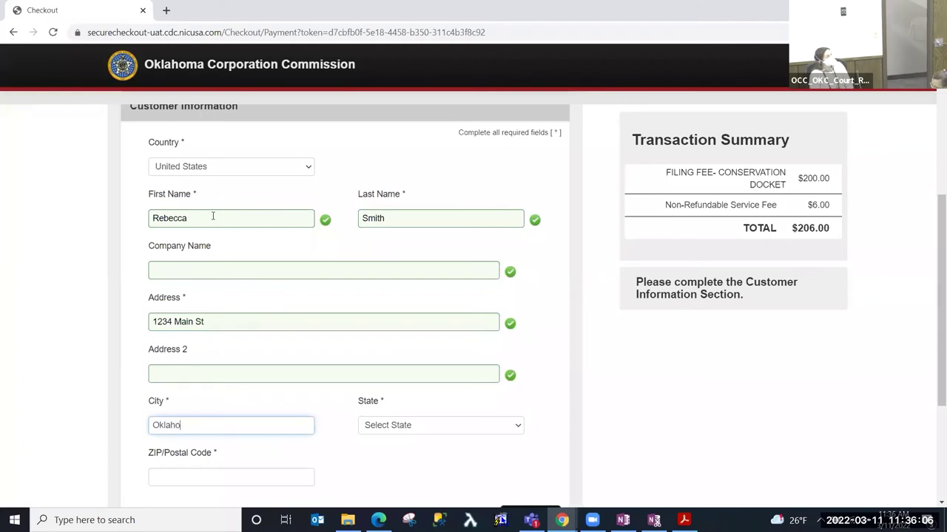
key("Tab")
type("ok")
key("Tab")
type("73170")
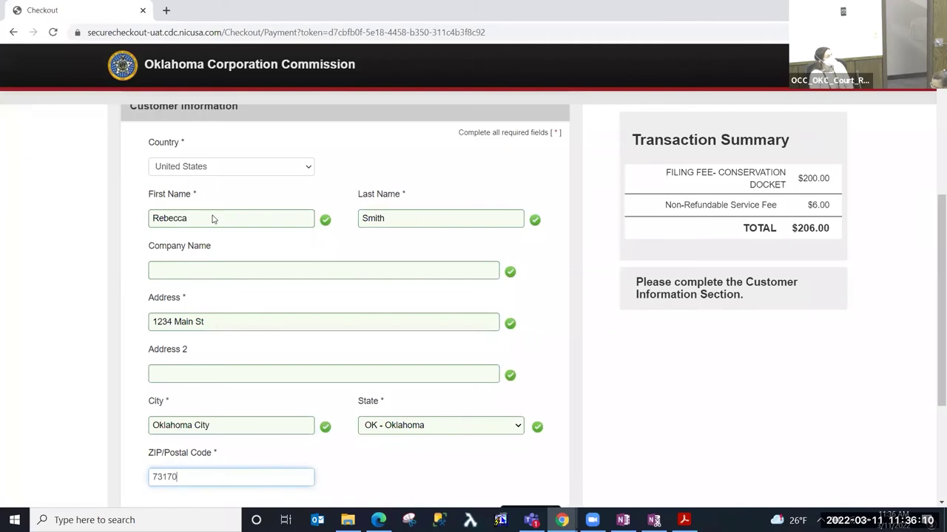
key("Tab")
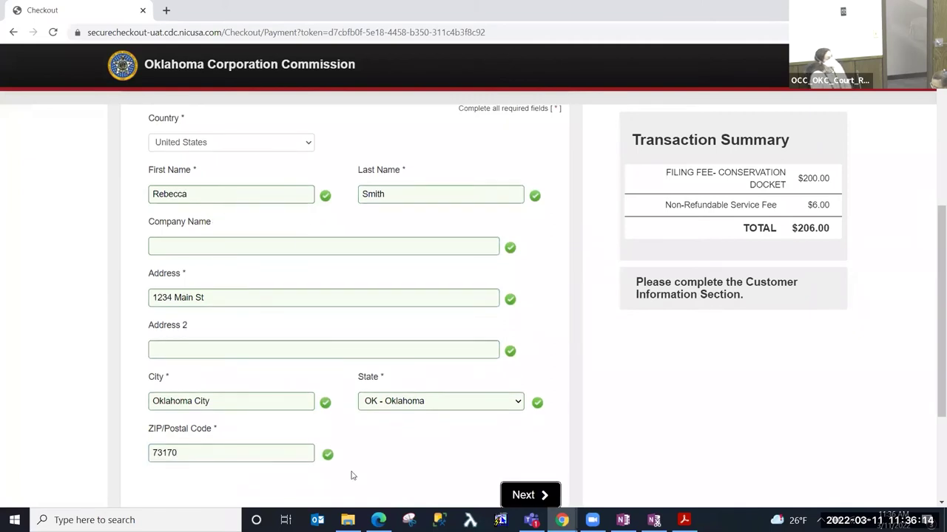
left_click(544, 495)
- Enter the Visa card number with expiration 02 - February, 2023
scroll(465, 389, "up", 6)
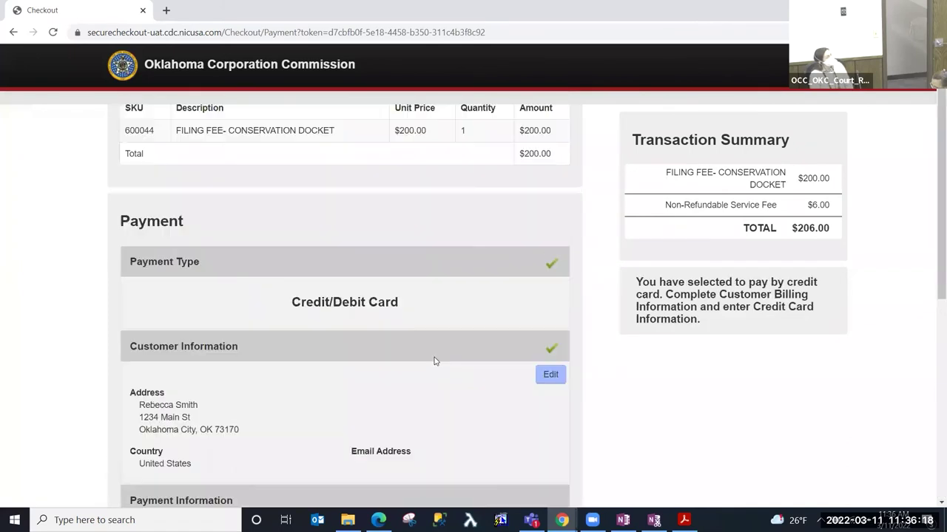
scroll(434, 360, "up", 1)
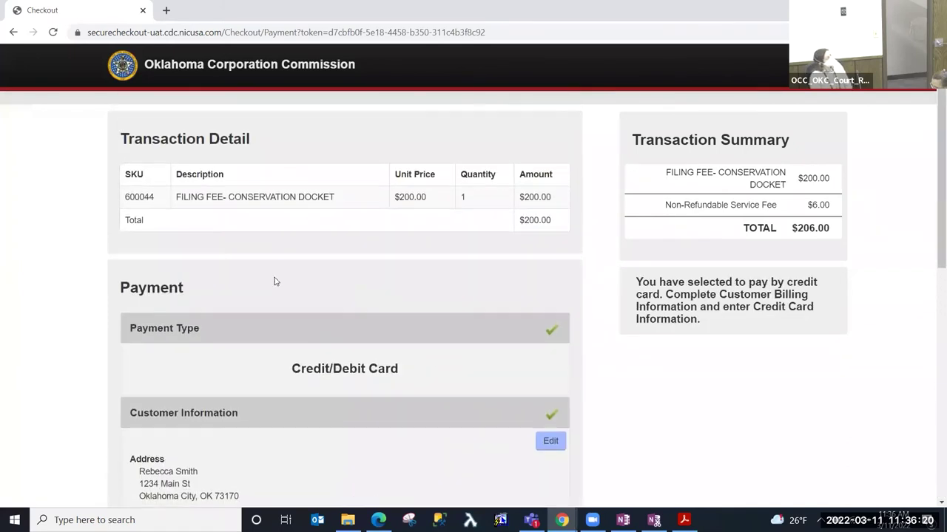
scroll(273, 281, "down", 7)
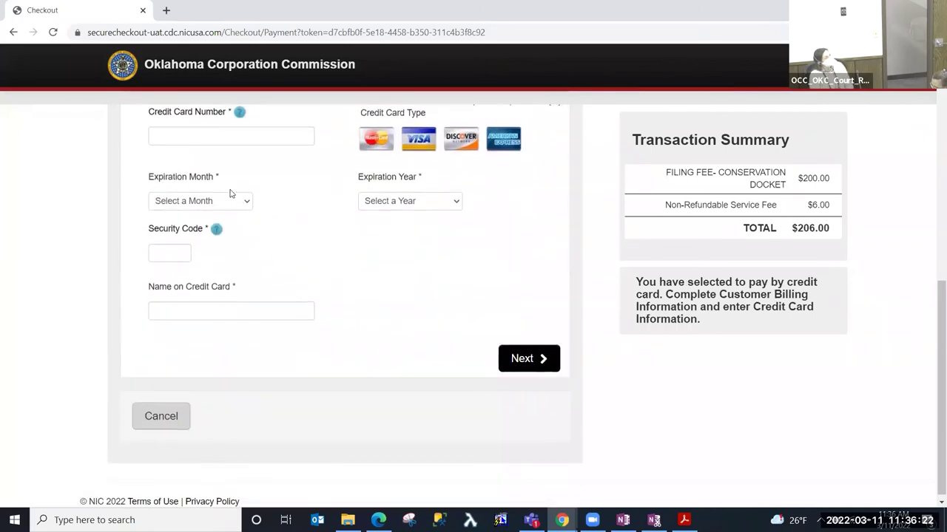
left_click(246, 137)
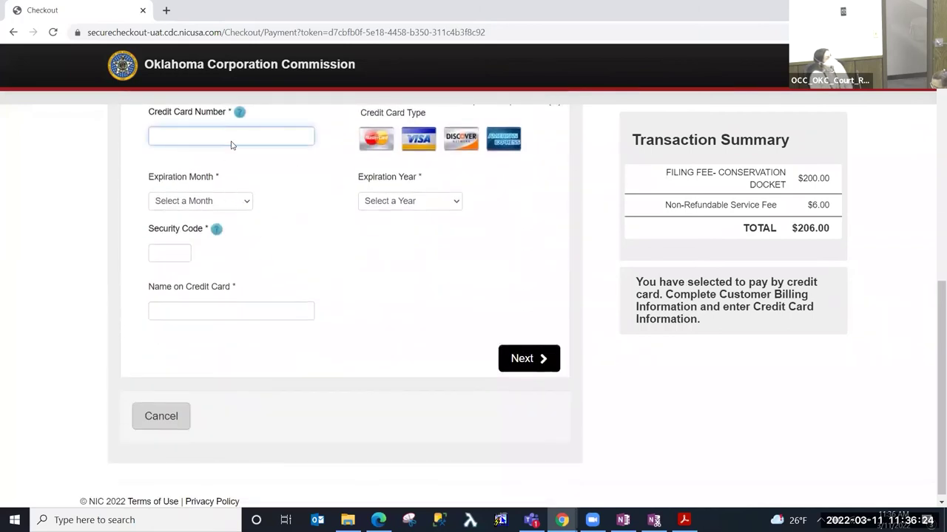
type("4111111111111111")
key("Tab")
left_click(220, 201)
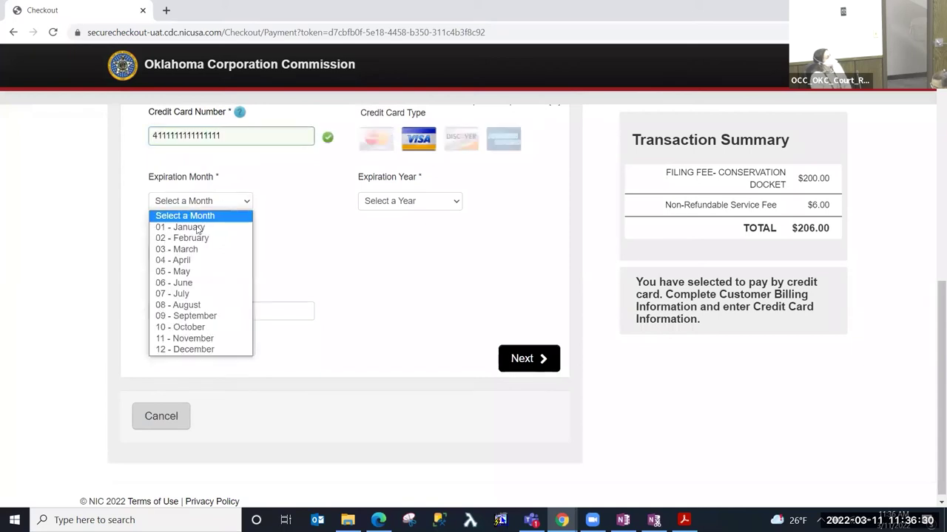
left_click(198, 237)
left_click(388, 201)
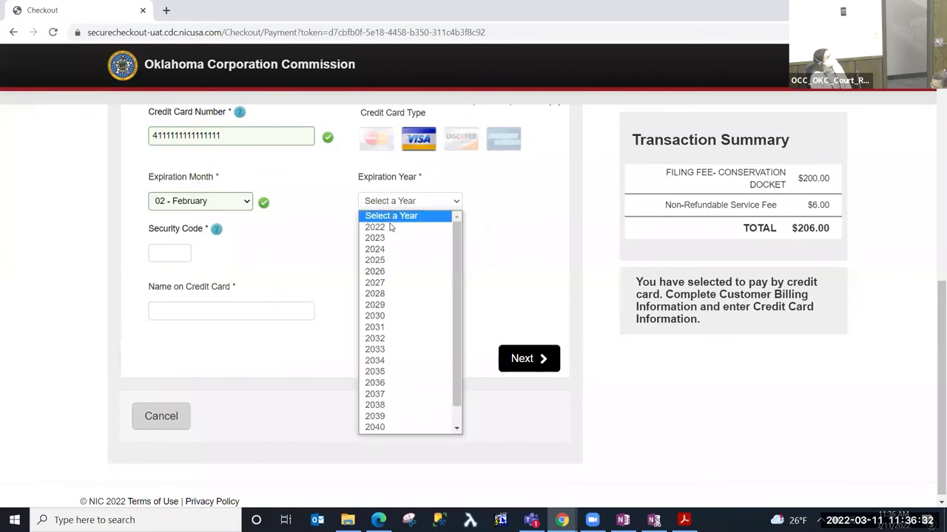
left_click(373, 238)
- Add the security code and cardholder name, then submit the $206.00 payment for confirmation
left_click(186, 253)
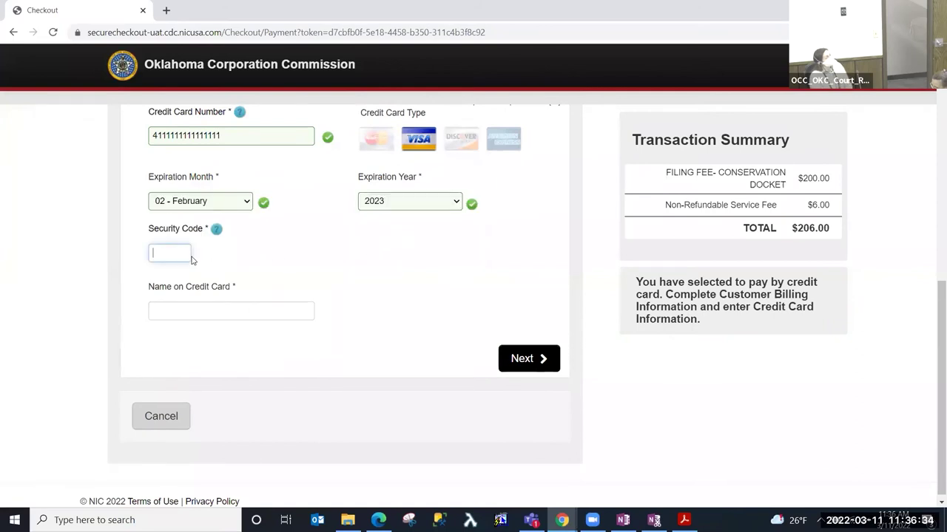
key("Tab")
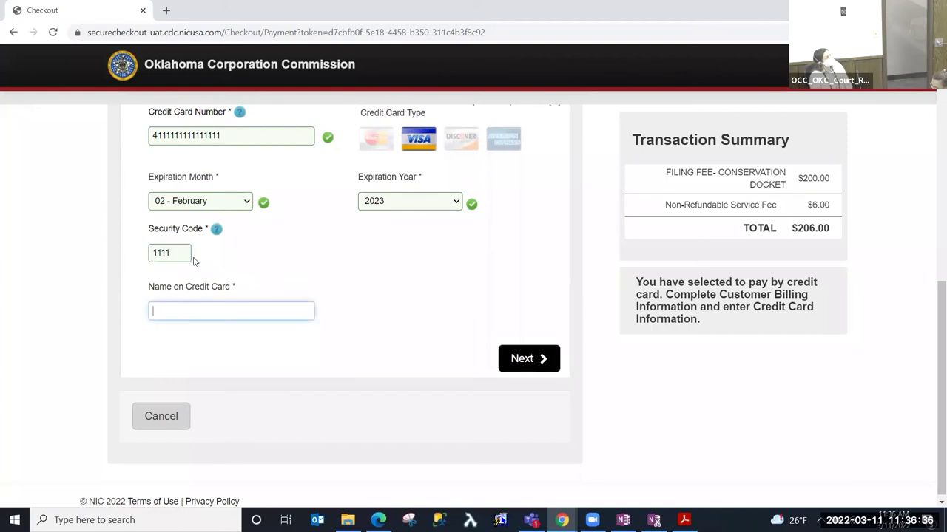
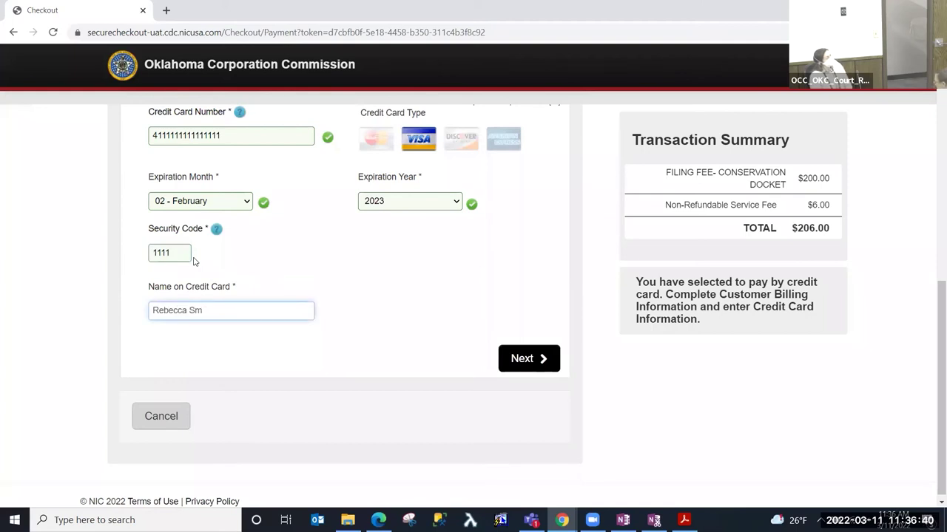
type("ith")
key("Tab")
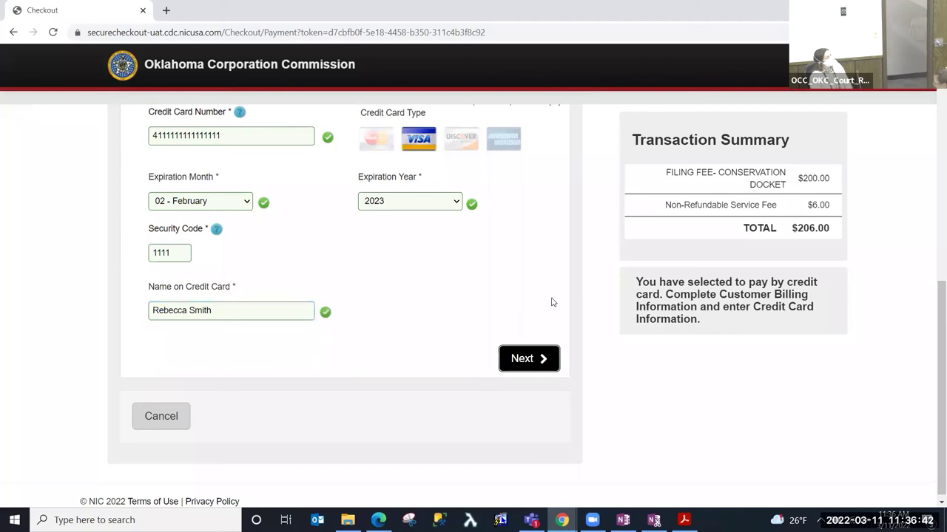
left_click(544, 368)
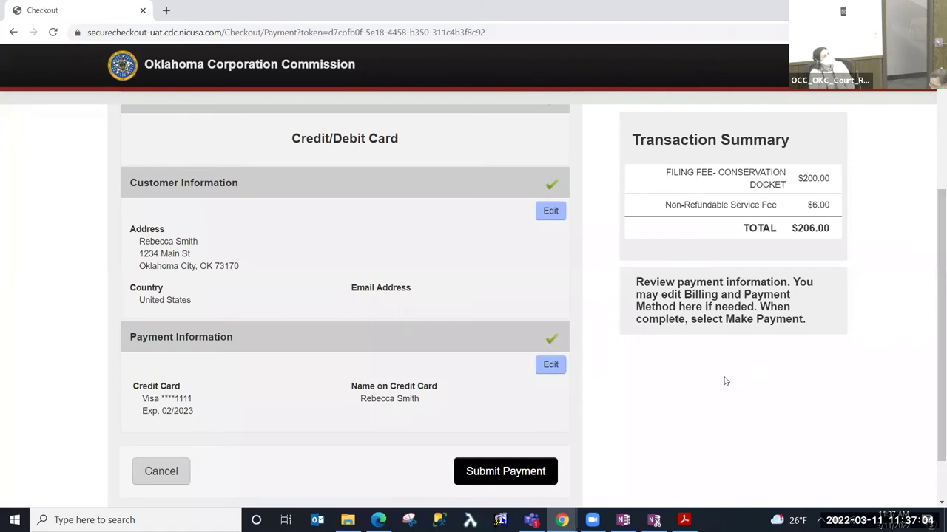
left_click(507, 474)
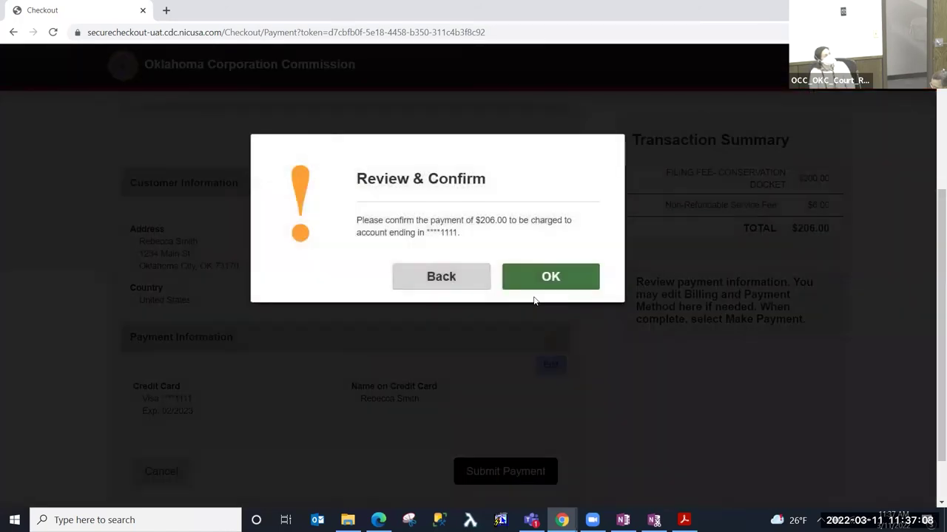
left_click(551, 278)
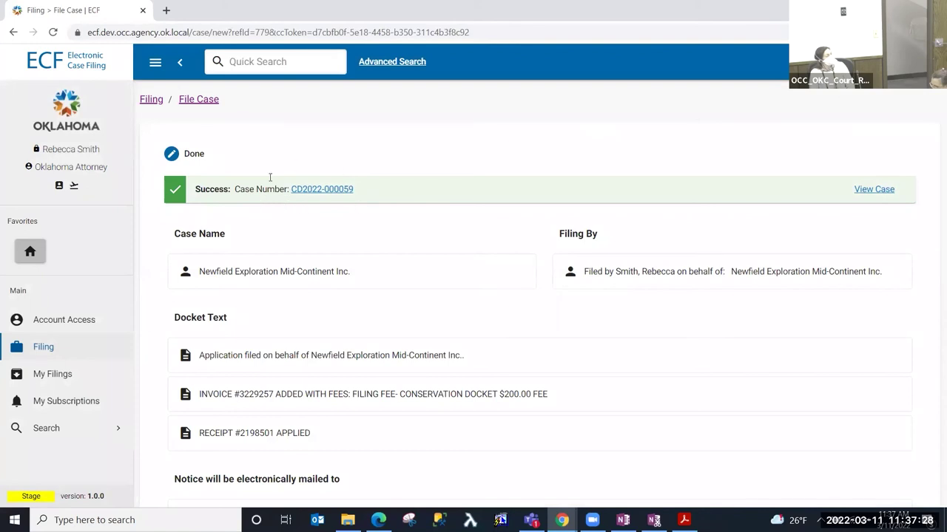
scroll(269, 216, "down", 2)
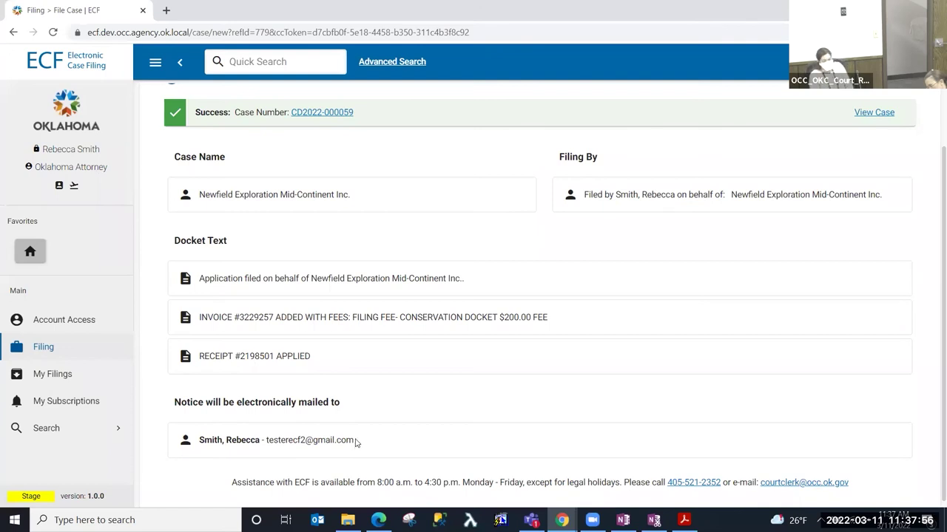
scroll(354, 384, "up", 1)
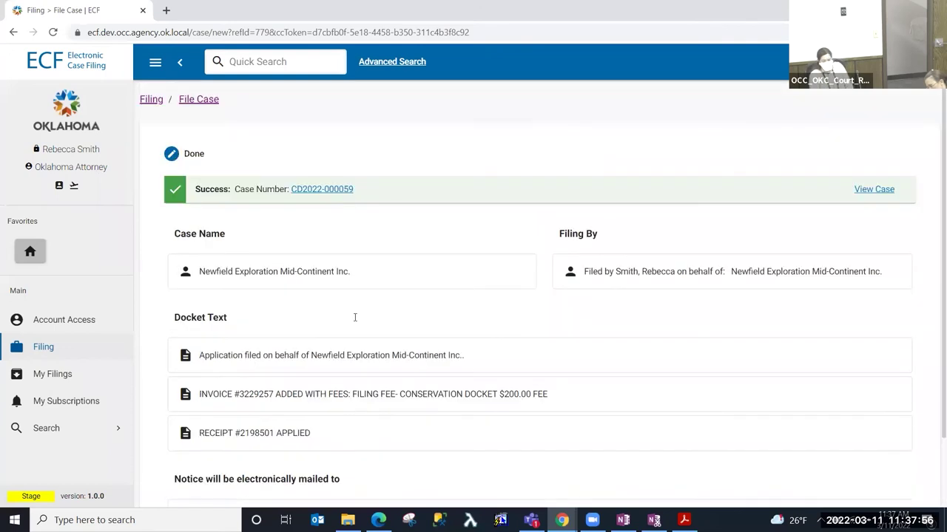
left_click(336, 190)
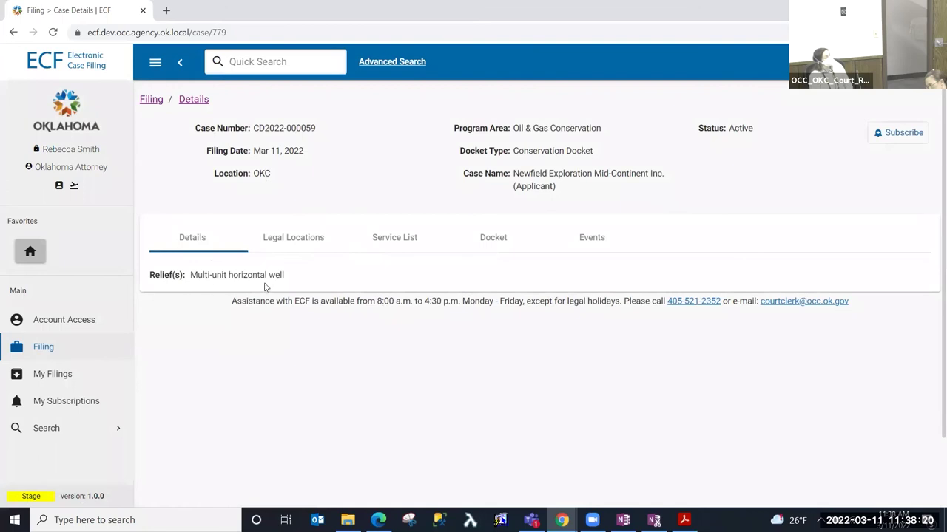
left_click(312, 240)
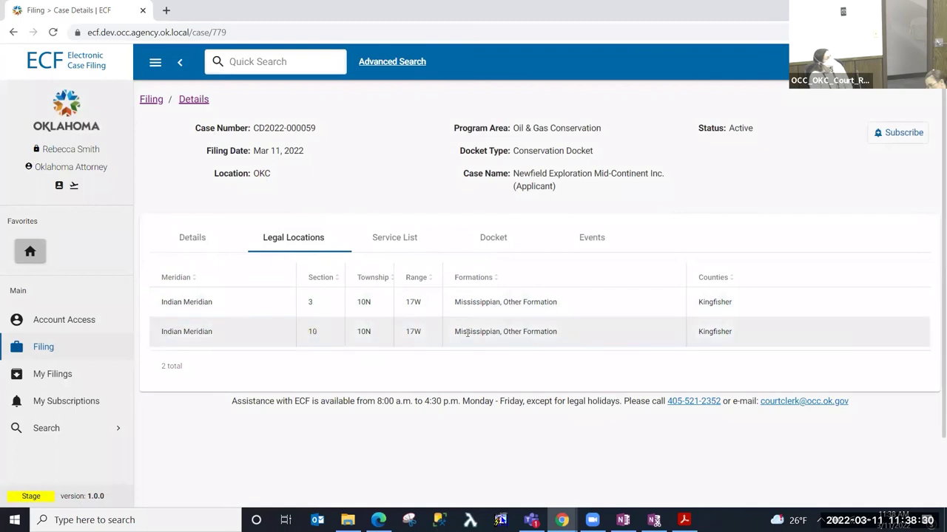
left_click(406, 245)
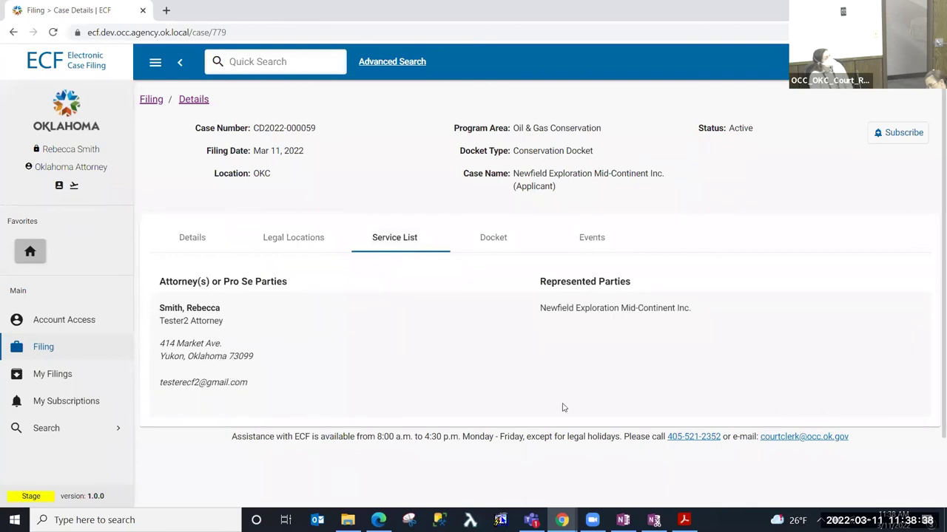
left_click(500, 244)
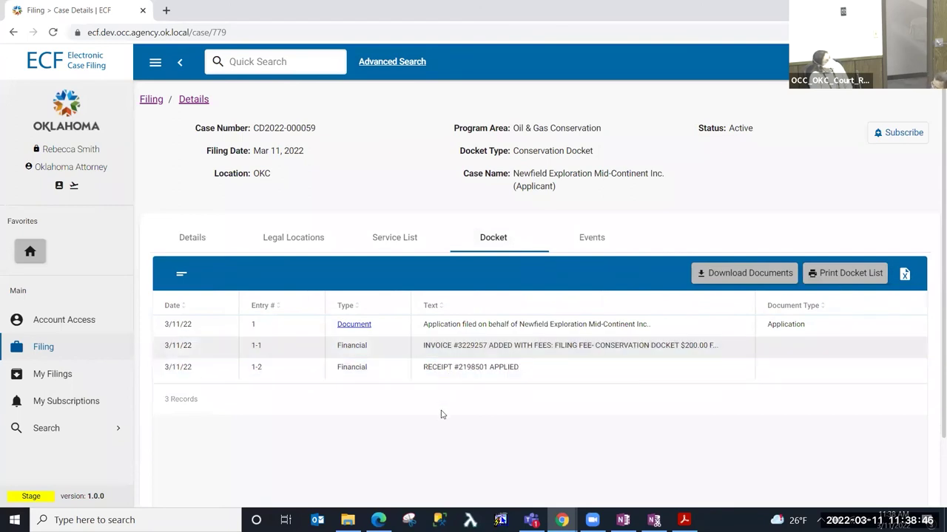
left_click(355, 346)
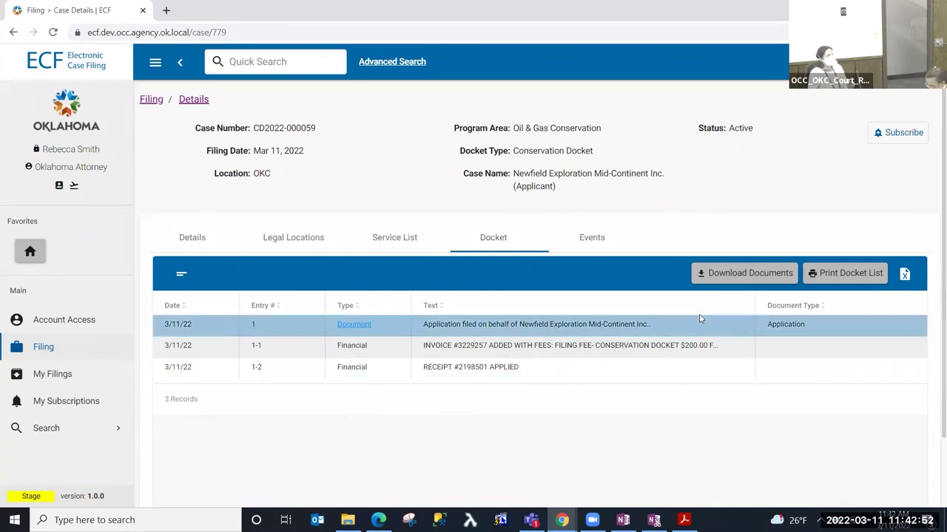
left_click(751, 284)
- Confirm the download and open CD2022-000059.zip from the download bar
left_click(555, 323)
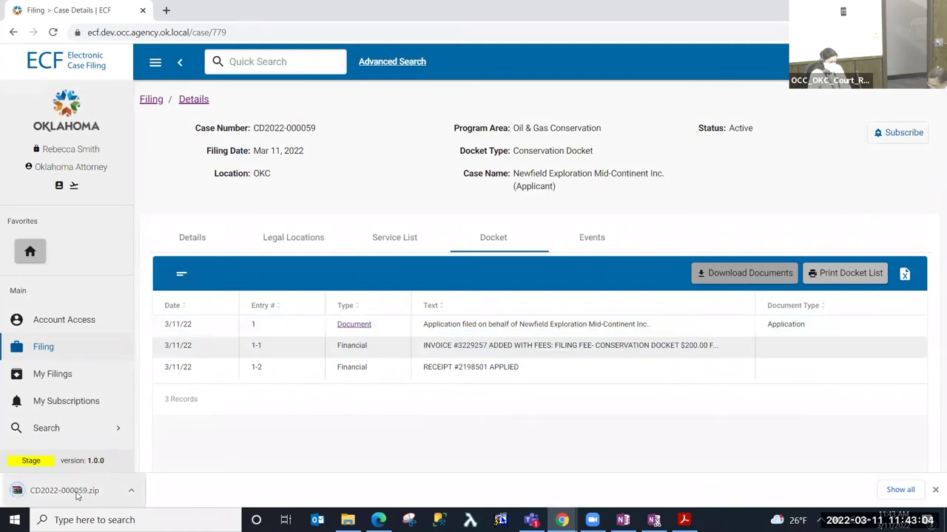
left_click(74, 492)
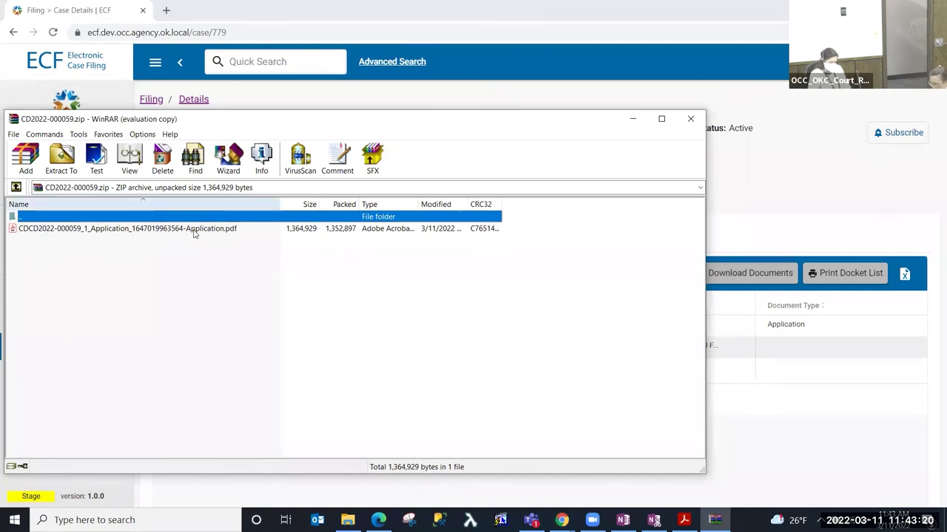
left_click(695, 123)
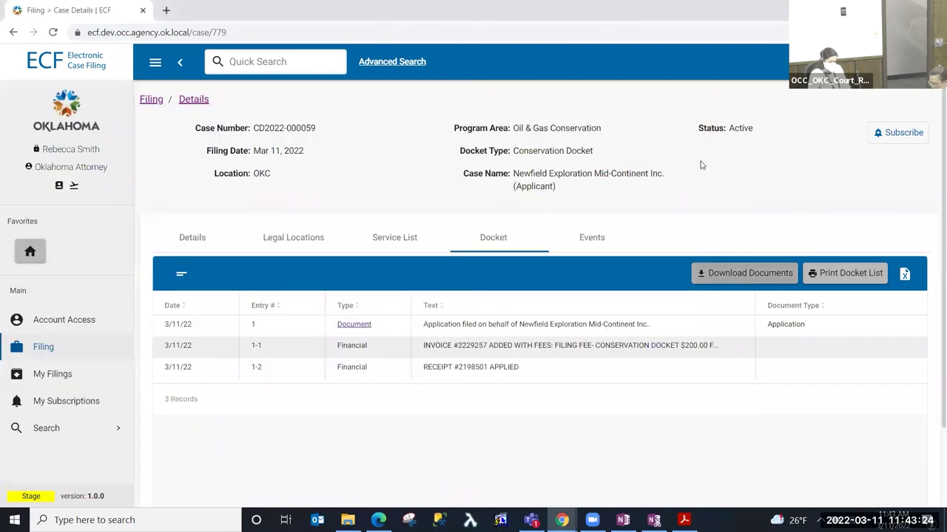
left_click(844, 275)
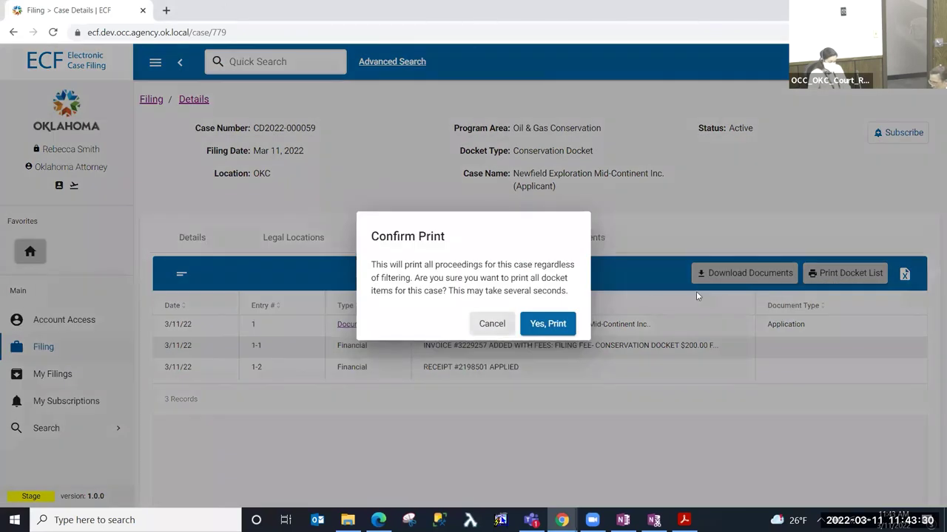
left_click(549, 324)
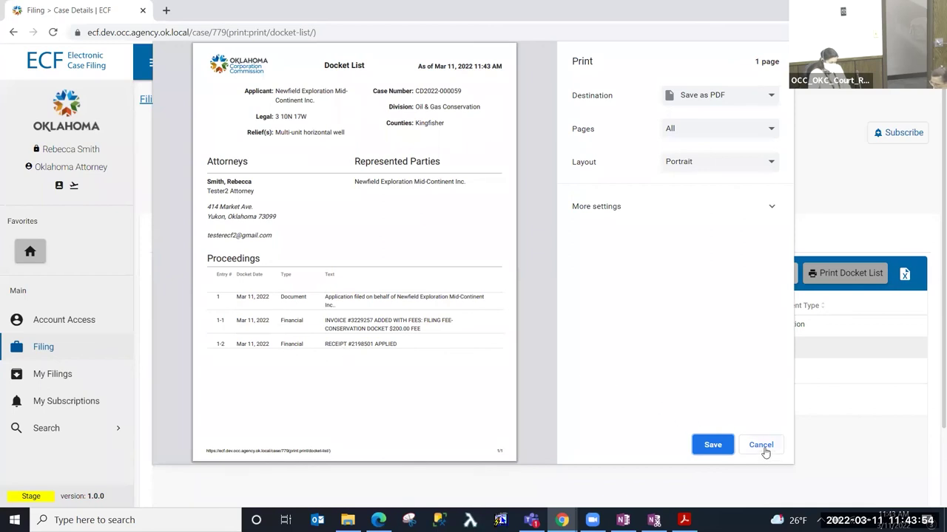
left_click(762, 446)
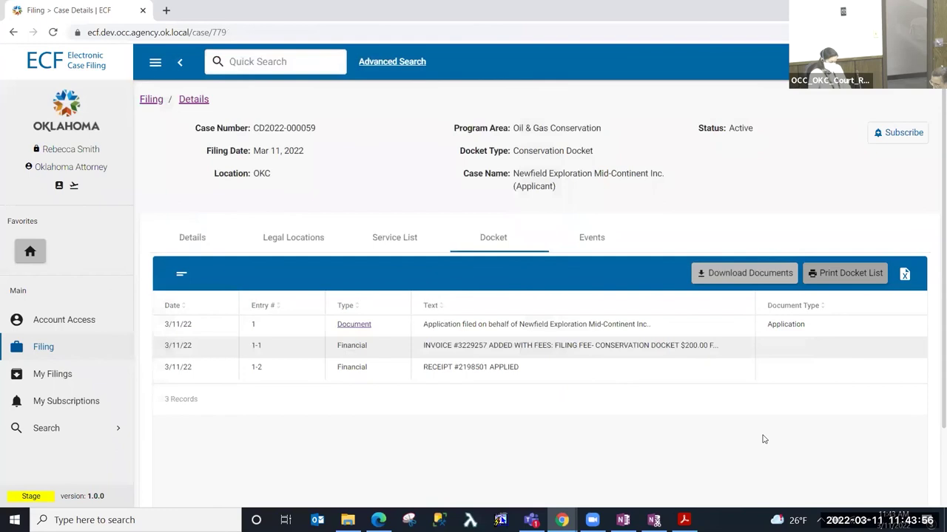
- Check the empty Events list, then return to Details showing Multi-unit horizontal well relief
left_click(598, 245)
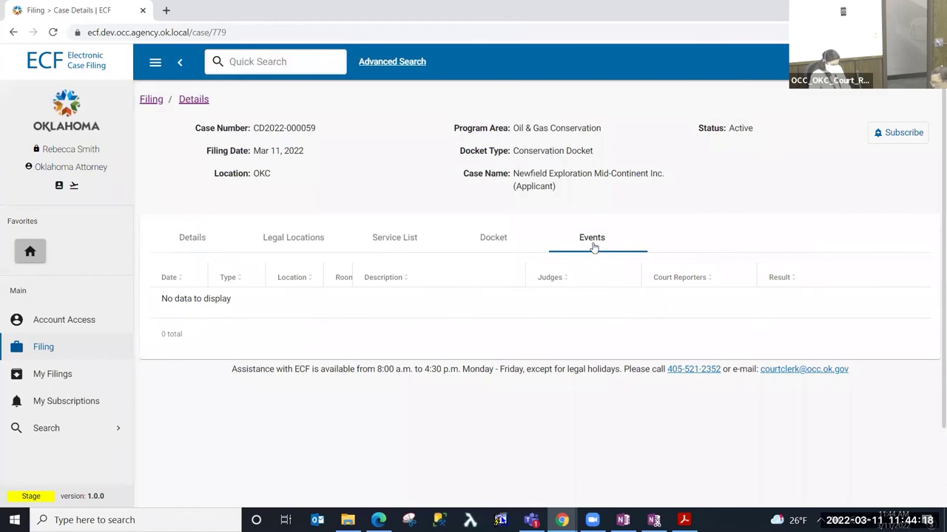
left_click(191, 238)
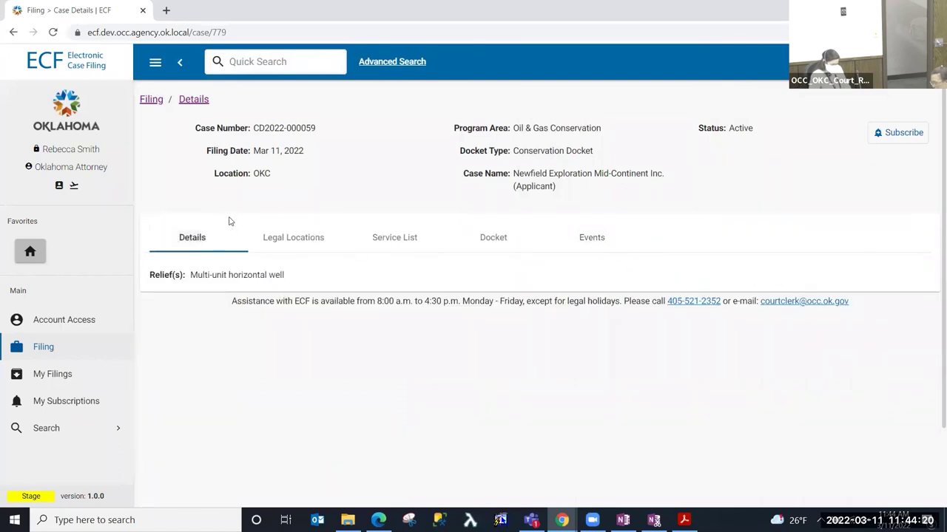